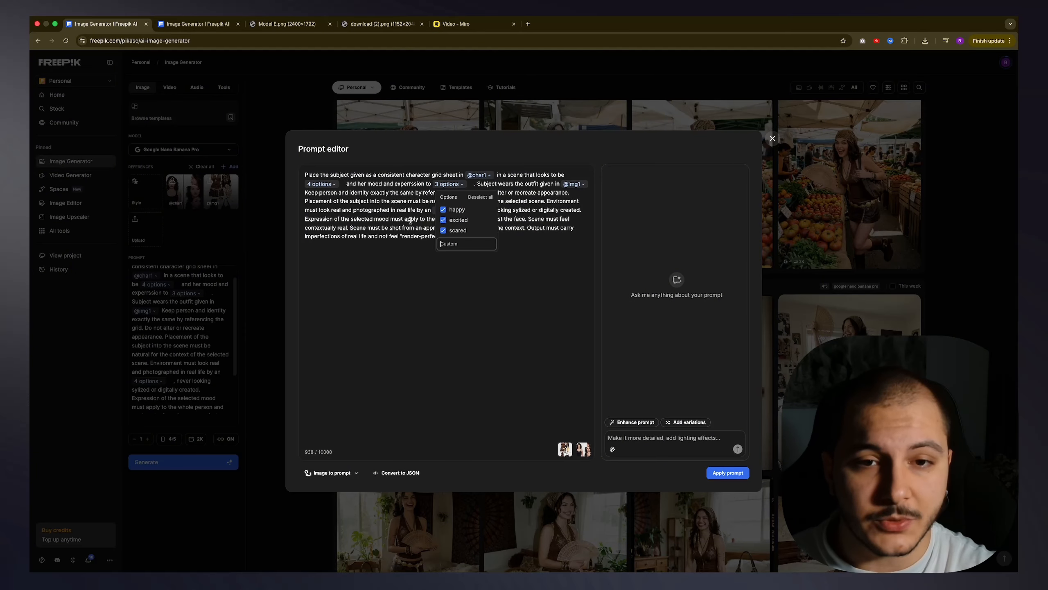
# Step: Review the full prompt and its mood option list in the Prompt editor, leaving the options as they are
pyautogui.click(410, 220)
pyautogui.click(449, 211)
pyautogui.click(417, 244)
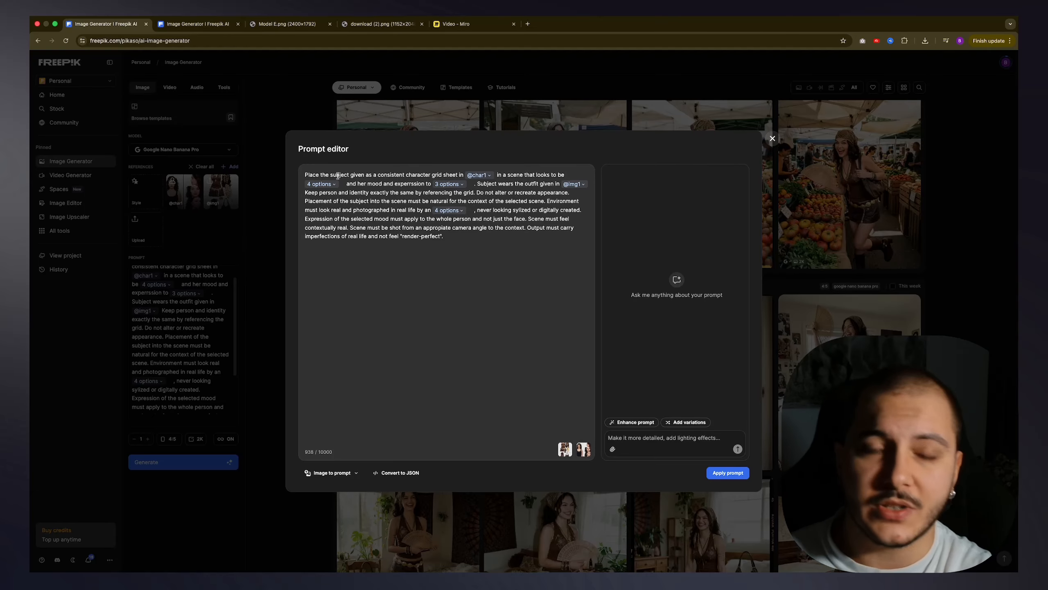
pyautogui.click(459, 243)
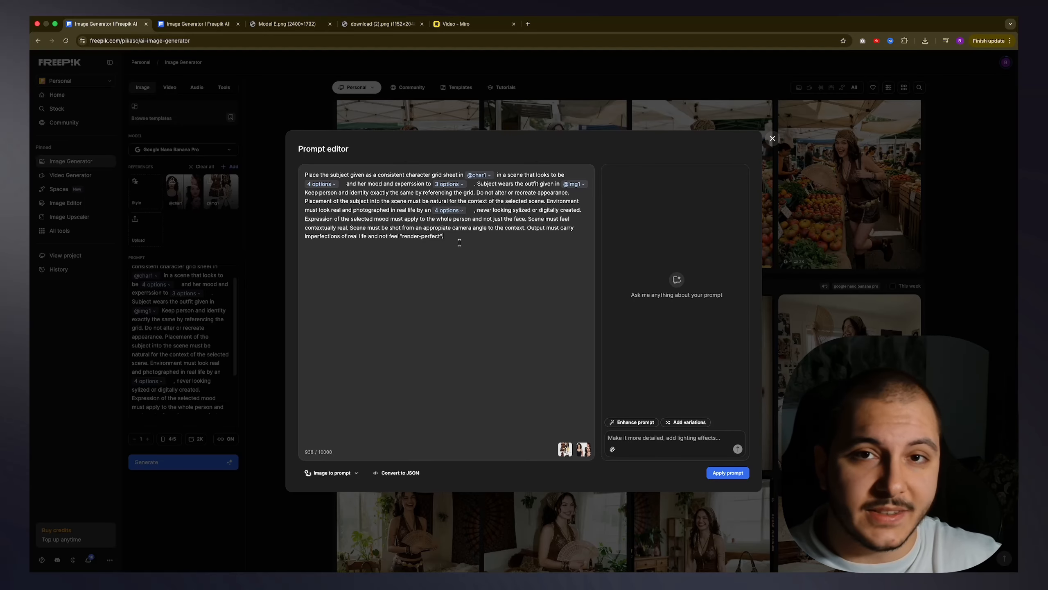
# Step: View the character grid image Model E.png and the outfit image download (2).png, ending on the second Image Generator page
pyautogui.press('super+3')
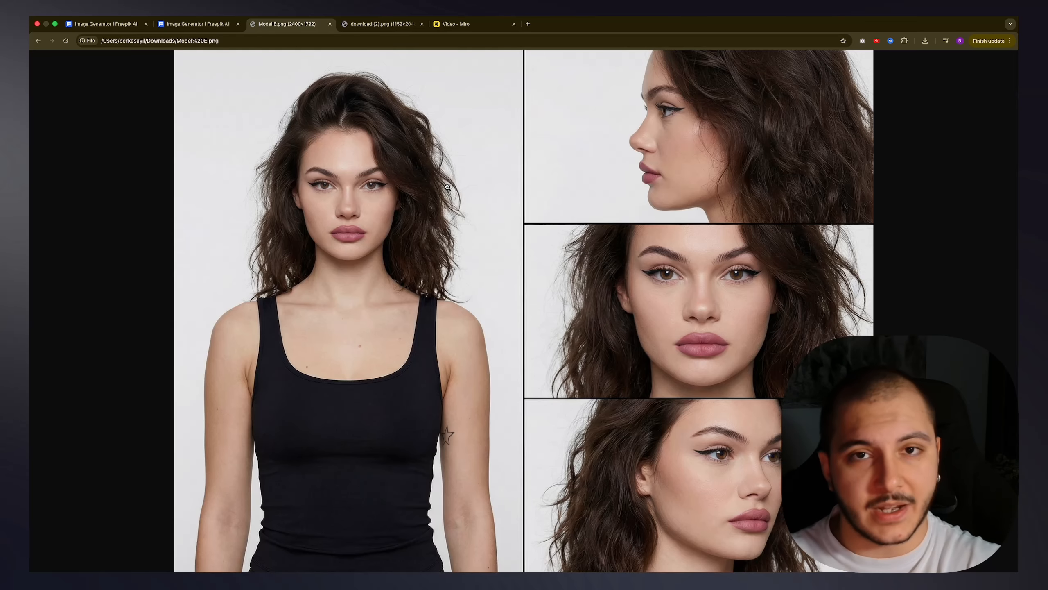
pyautogui.press('super+4')
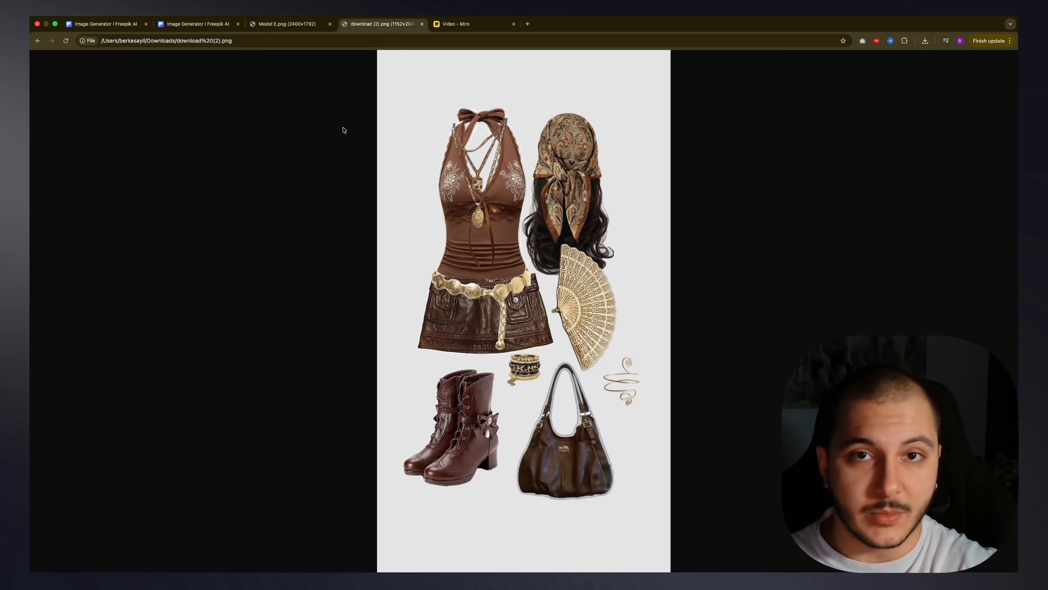
pyautogui.press('super+2')
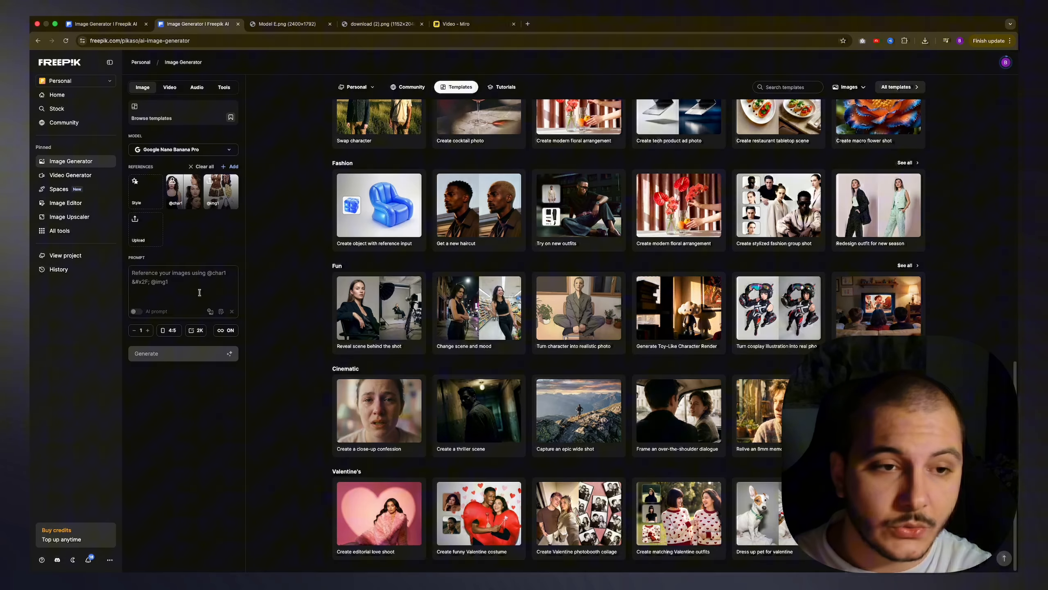
pyautogui.click(198, 285)
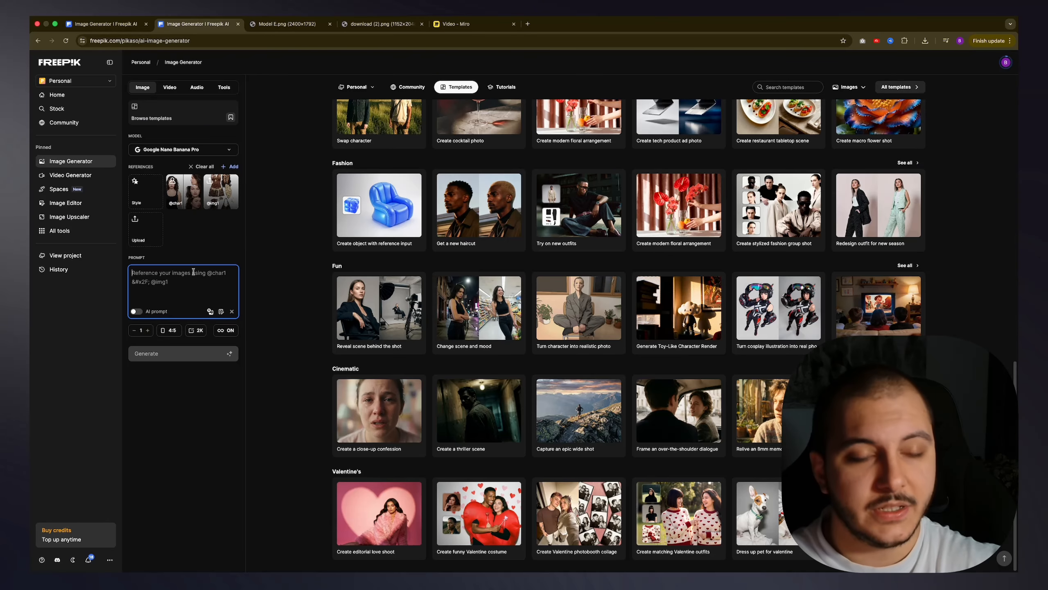
pyautogui.write('a')
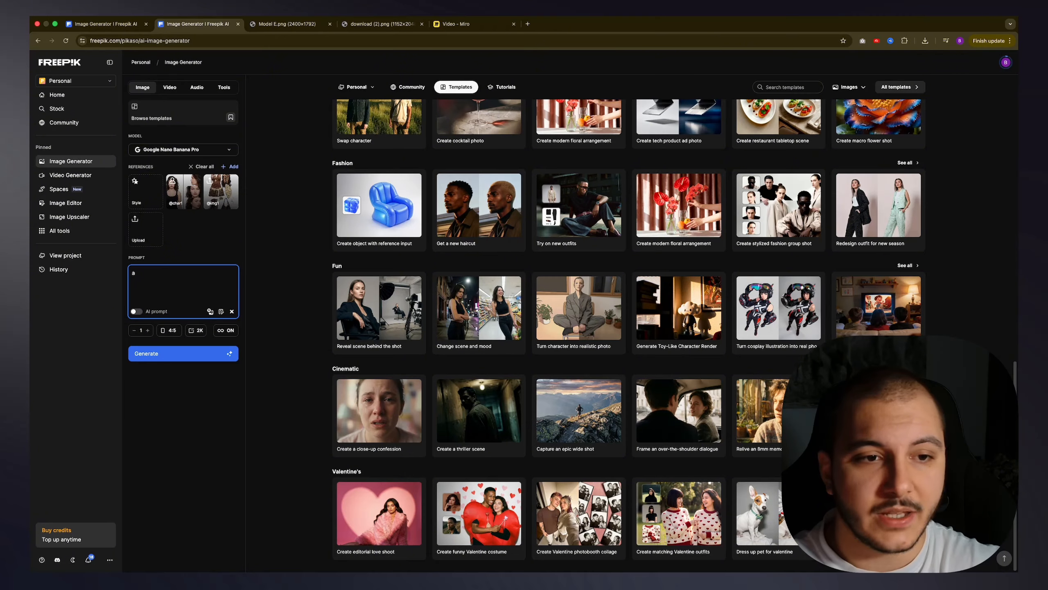
pyautogui.rightClick(151, 275)
pyautogui.click(141, 275)
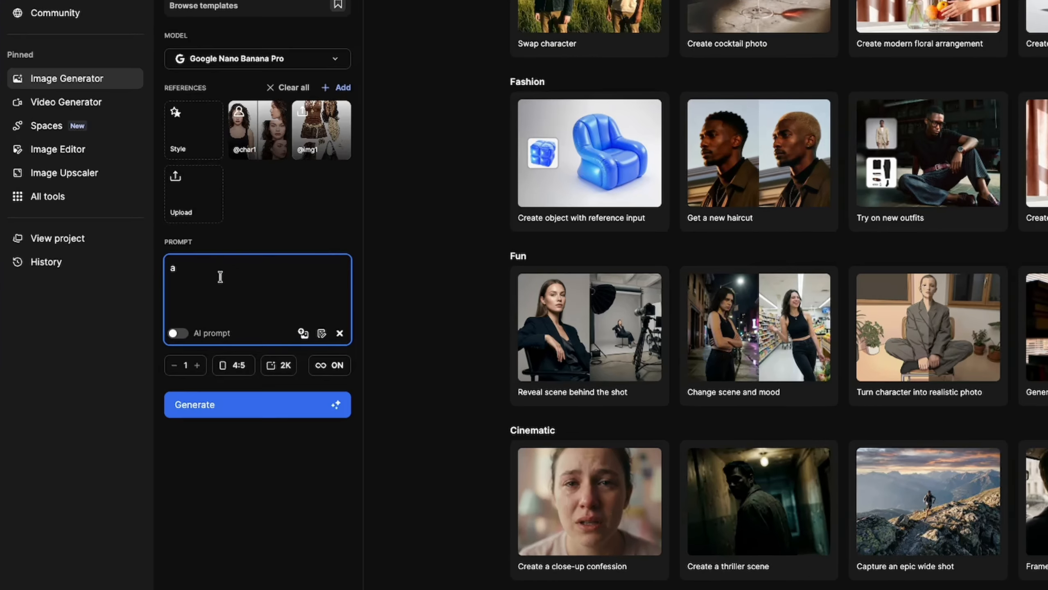
pyautogui.press('BackSpace')
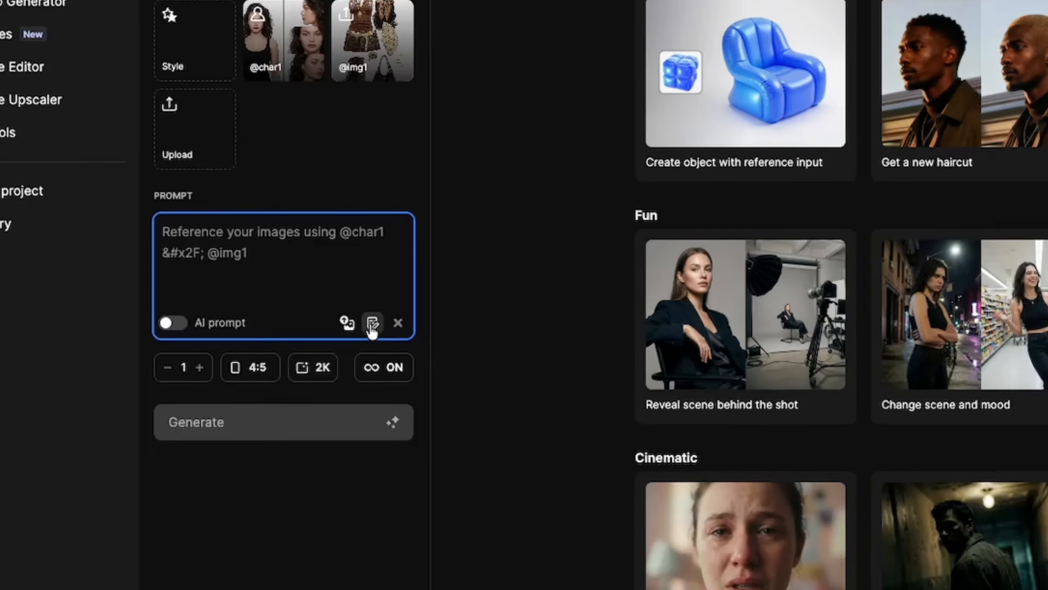
# Step: Open the full-size Prompt editor for the empty image prompt
pyautogui.click(606, 340)
pyautogui.click(375, 273)
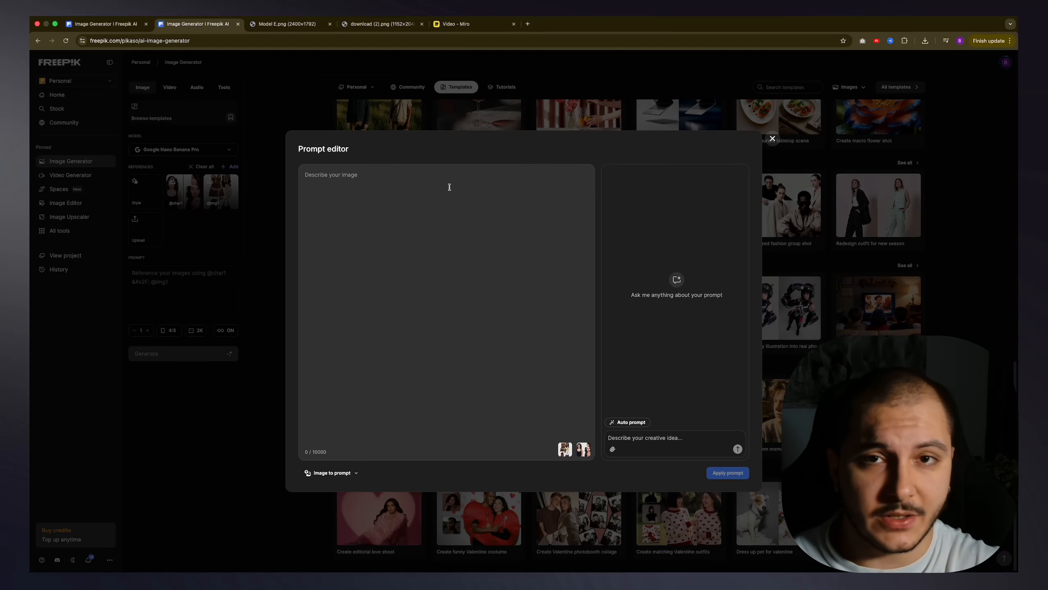
# Step: Switch to the Miro board and examine the opening curly brace before the scene options in the prompt text
pyautogui.click(454, 23)
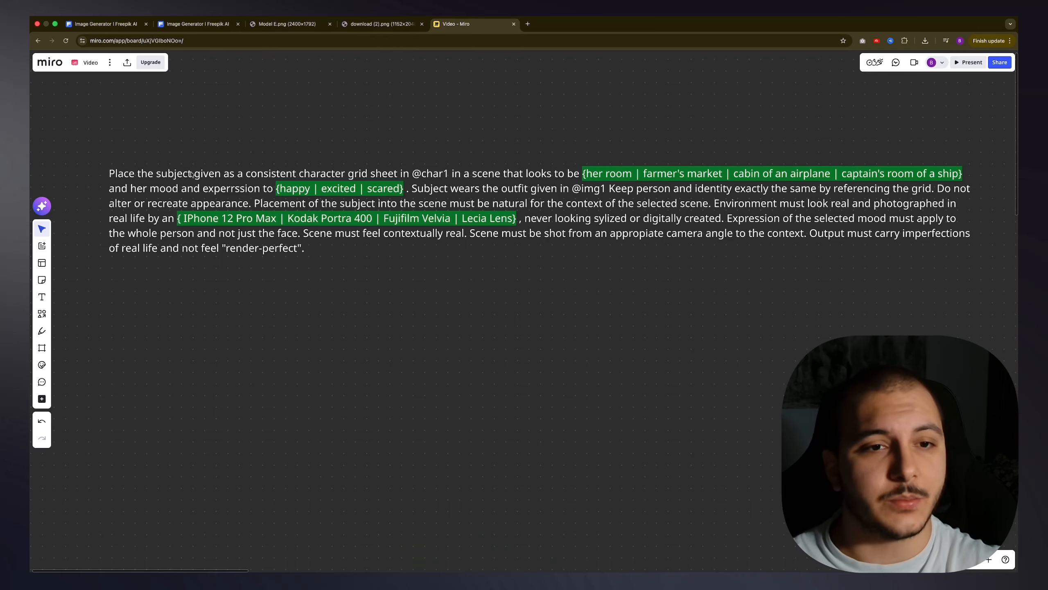
pyautogui.click(340, 176)
pyautogui.click(306, 150)
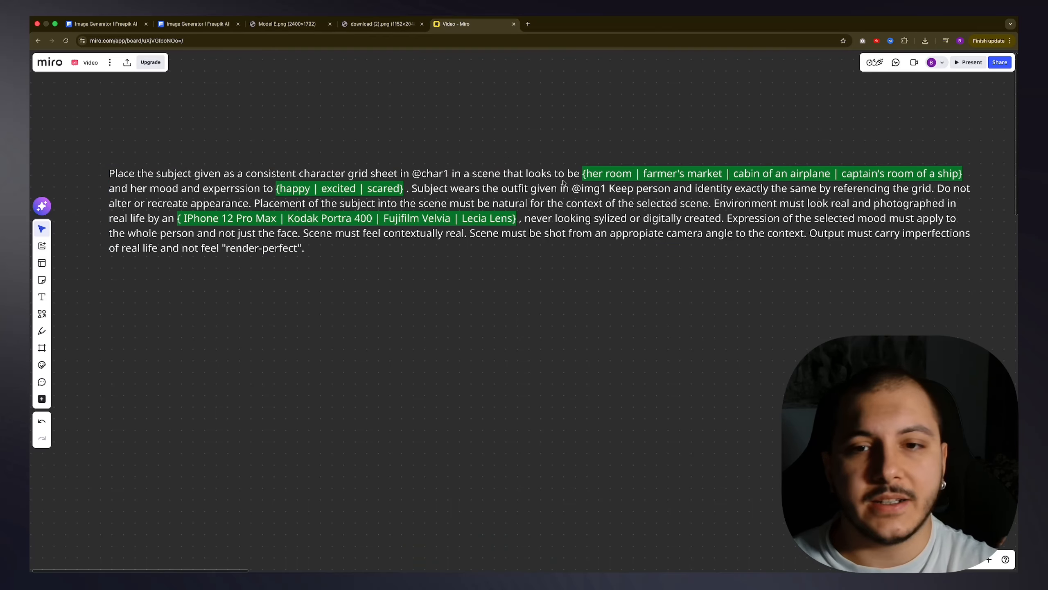
pyautogui.click(584, 177)
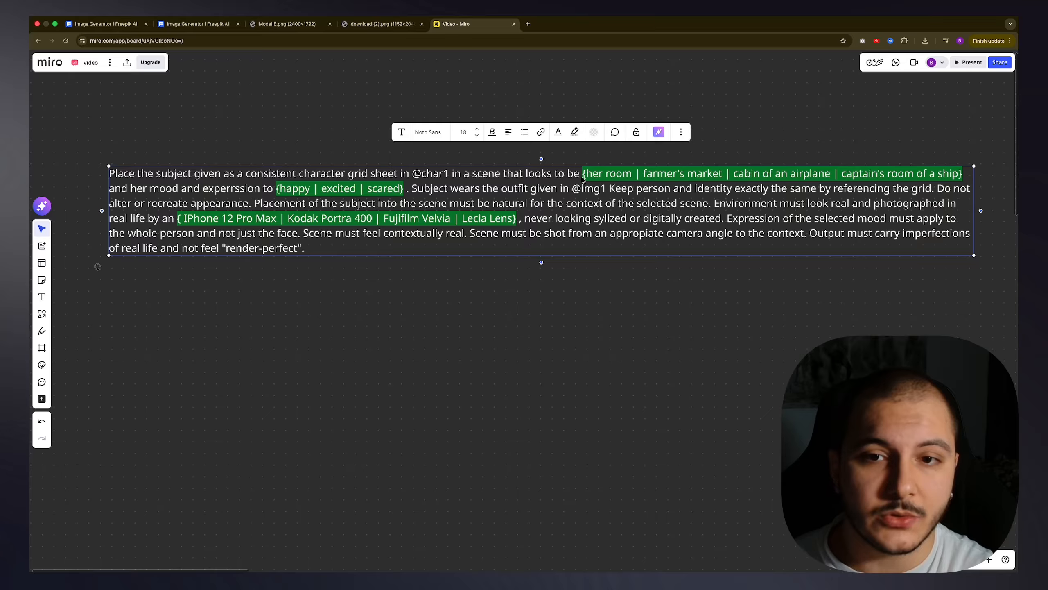
pyautogui.click(583, 178)
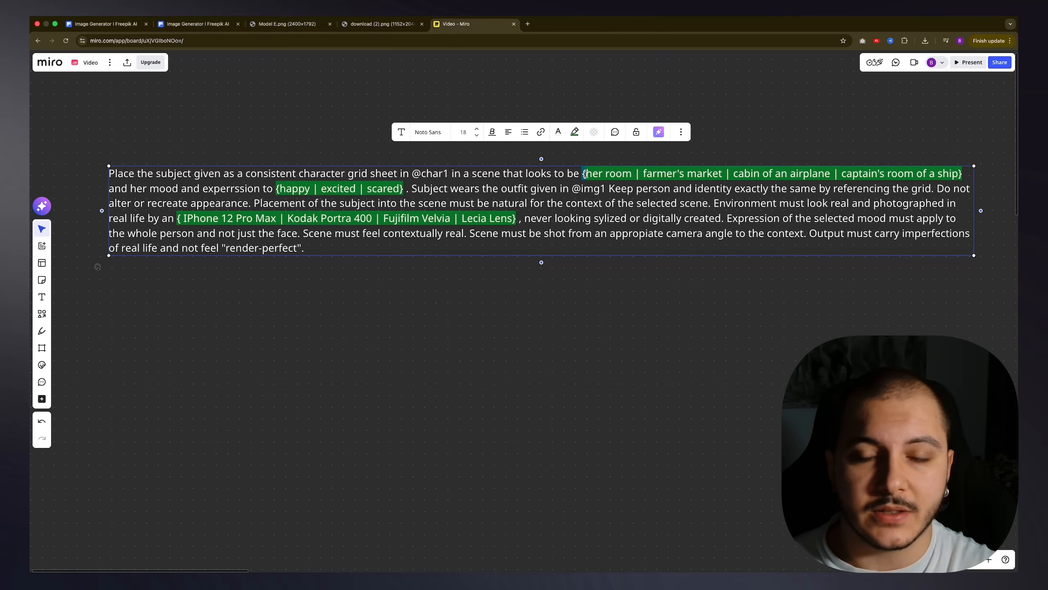
pyautogui.scroll(5, 585, 175)
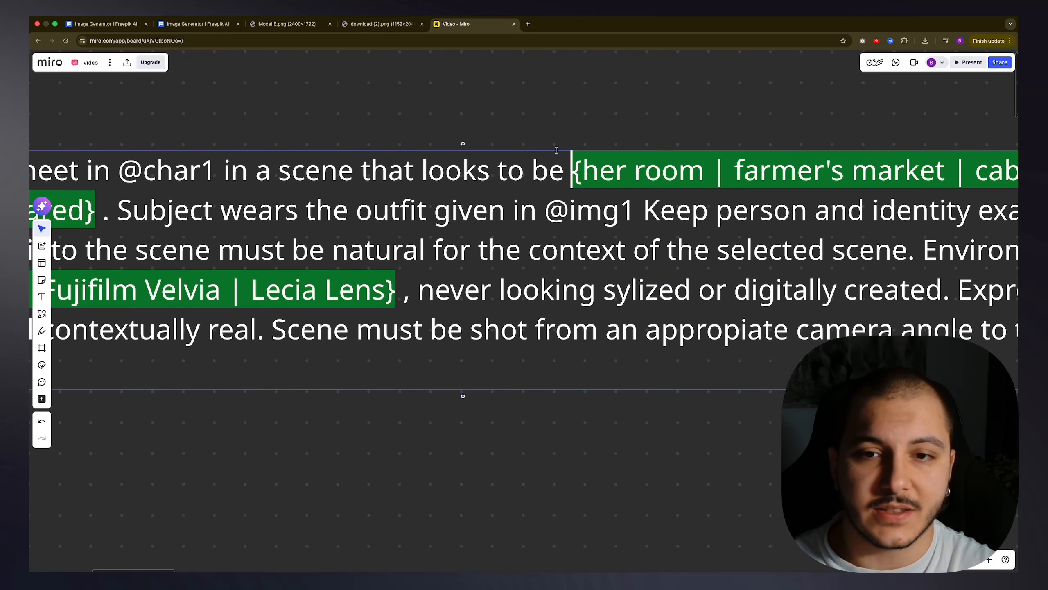
pyautogui.click(565, 166)
pyautogui.moveTo(572, 170); pyautogui.dragTo(581, 172)
pyautogui.scroll(-5, 589, 178)
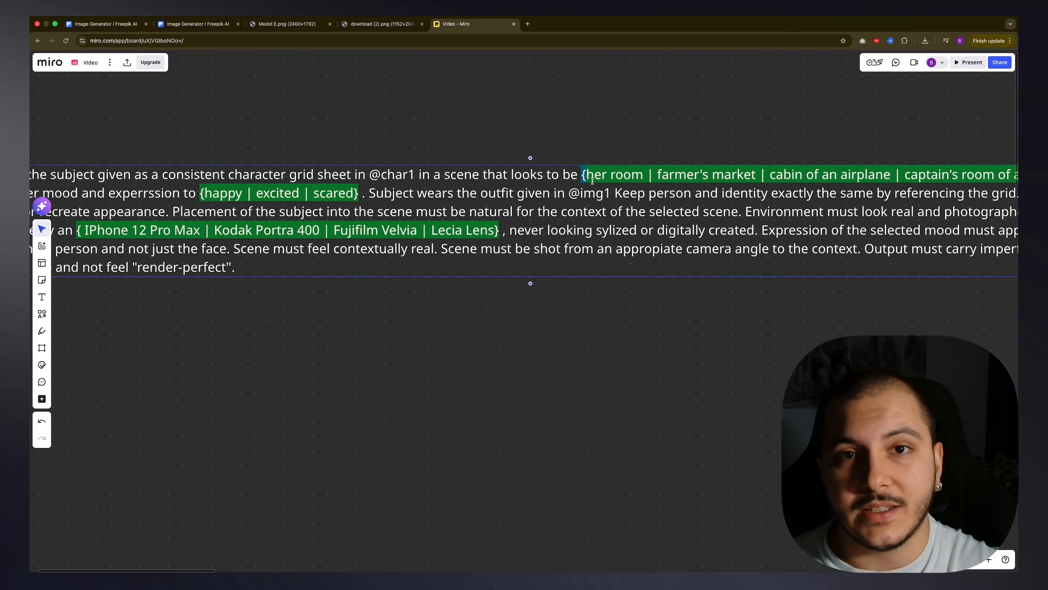
# Step: Examine the vertical bar that separates "her room" from "farmer's market" in the scene options
pyautogui.click(636, 197)
pyautogui.moveTo(729, 126); pyautogui.dragTo(691, 158)
pyautogui.click(615, 206)
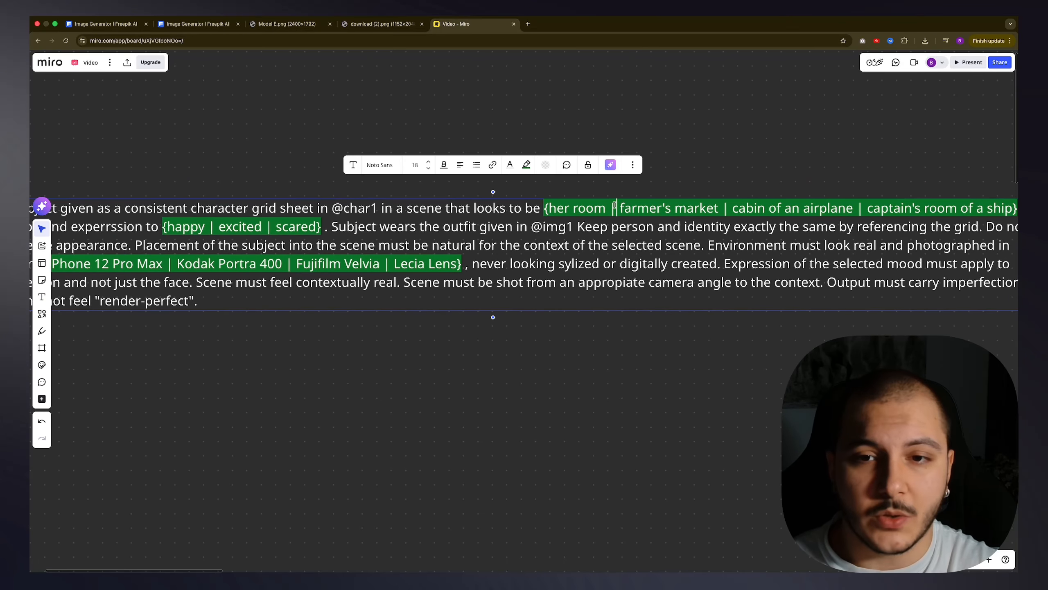
pyautogui.moveTo(609, 208); pyautogui.dragTo(616, 208)
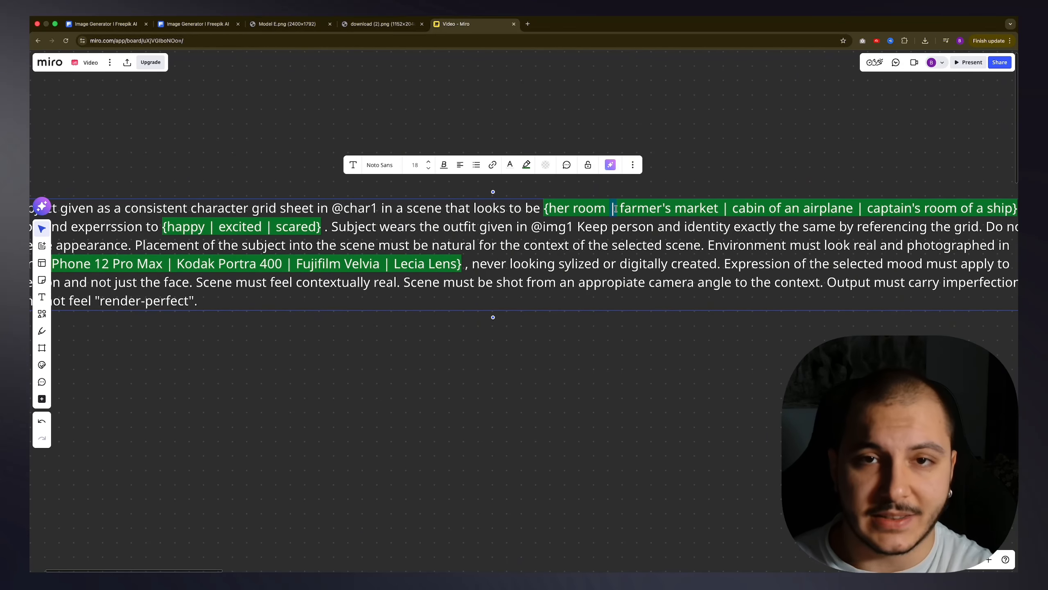
pyautogui.click(704, 174)
pyautogui.moveTo(705, 170); pyautogui.dragTo(604, 163)
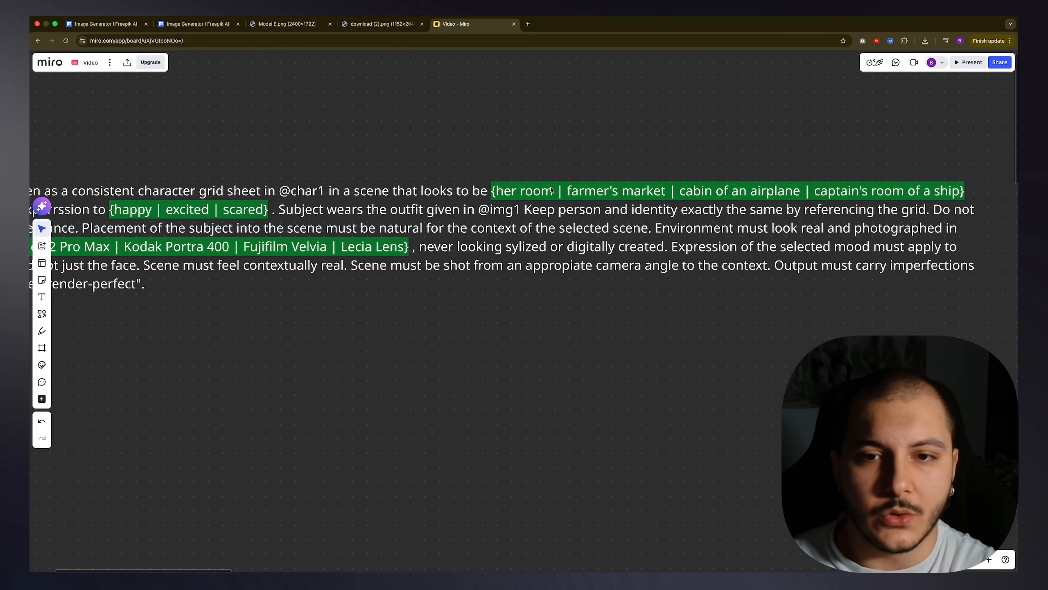
pyautogui.moveTo(555, 193); pyautogui.dragTo(561, 194)
pyautogui.scroll(-3, 564, 177)
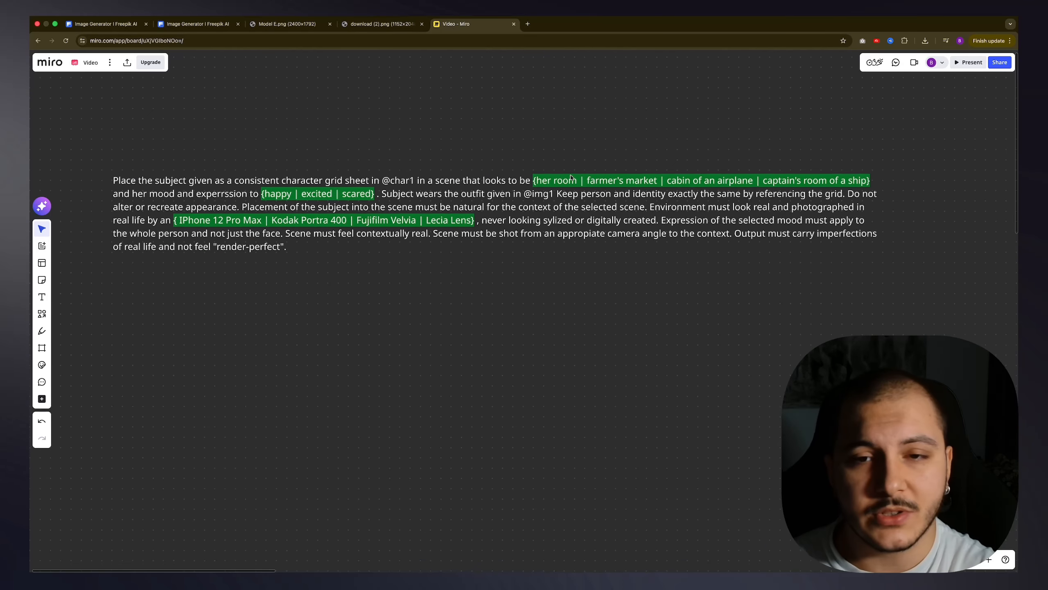
pyautogui.scroll(5, 571, 175)
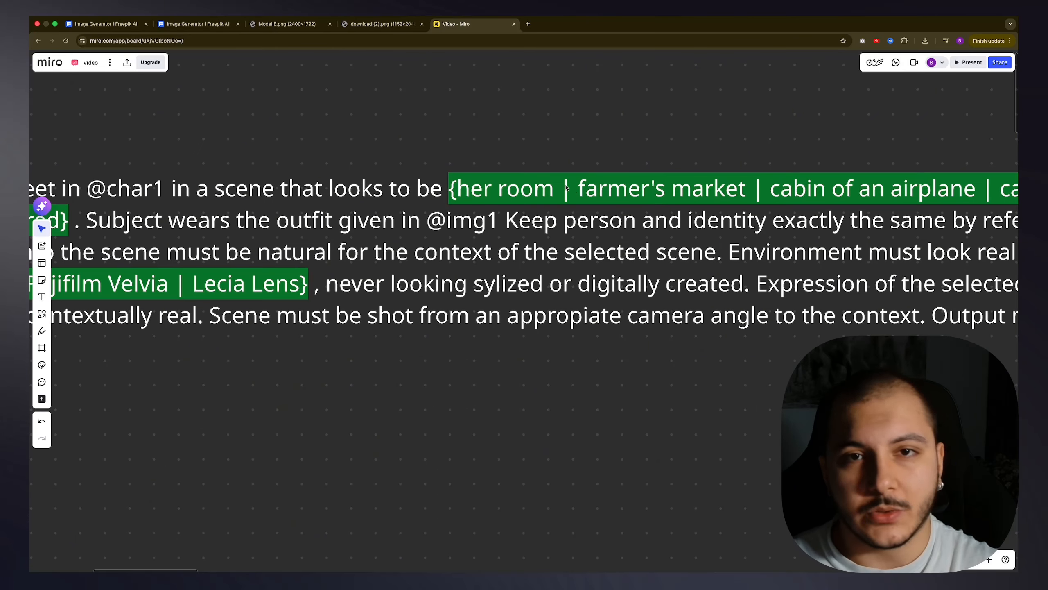
pyautogui.moveTo(574, 191); pyautogui.dragTo(551, 198)
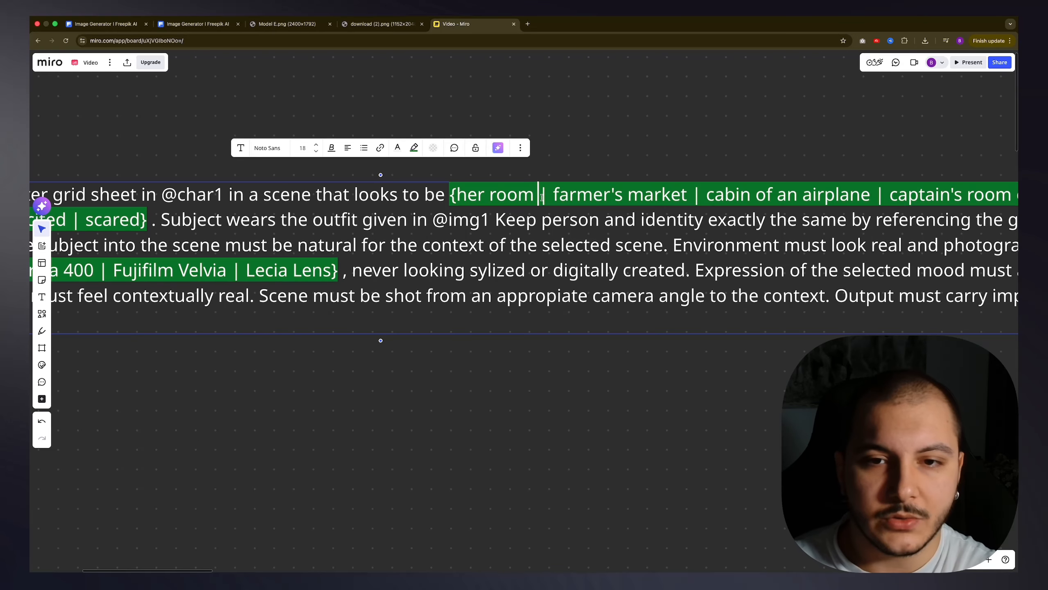
# Step: Highlight the individual scene options such as "cabin of an airplane" and read through the surrounding prompt text
pyautogui.moveTo(459, 195); pyautogui.dragTo(871, 197)
pyautogui.click(543, 197)
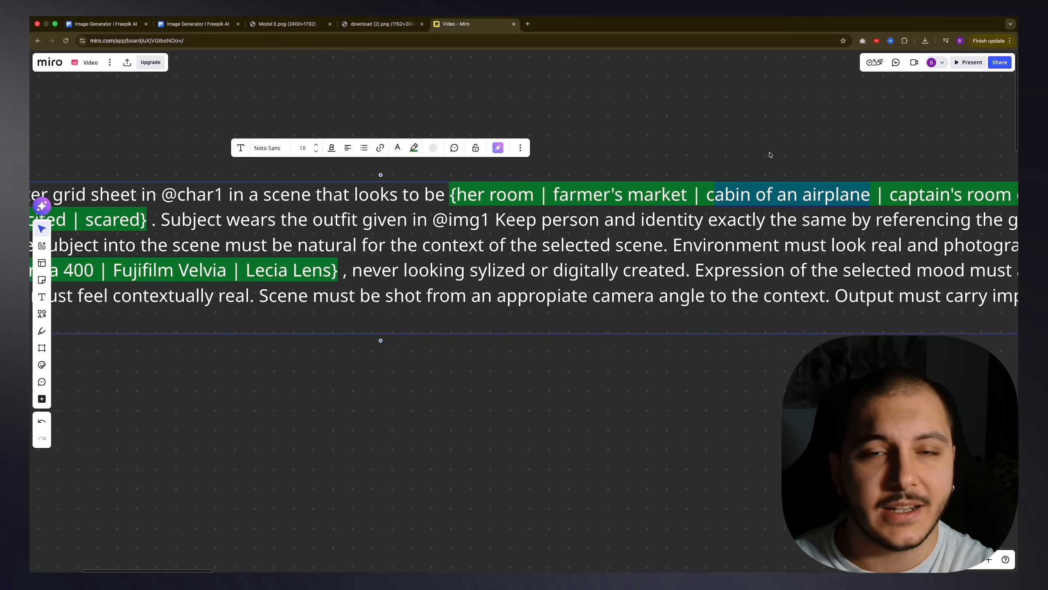
pyautogui.click(769, 154)
pyautogui.moveTo(719, 168); pyautogui.dragTo(742, 175)
pyautogui.scroll(-3, 631, 226)
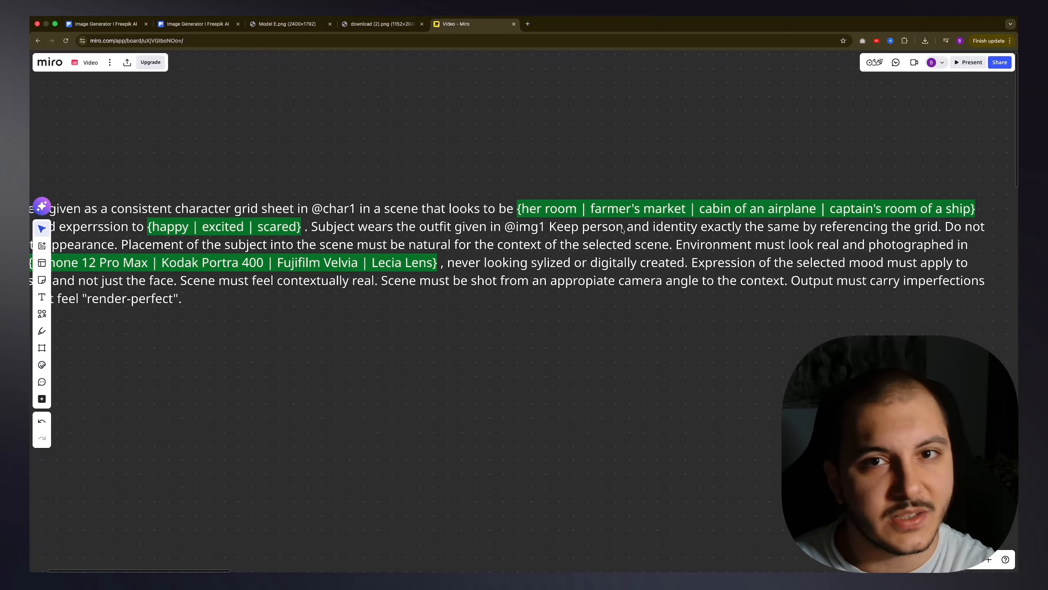
pyautogui.moveTo(620, 227); pyautogui.dragTo(653, 188)
pyautogui.scroll(-1, 649, 210)
pyautogui.scroll(3, 619, 207)
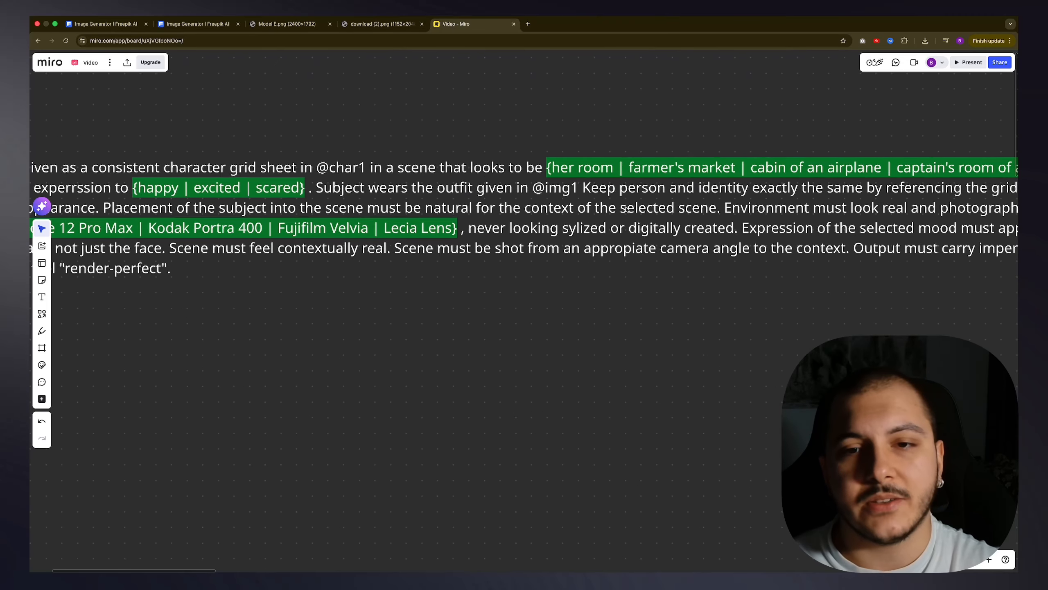
pyautogui.scroll(-5, 586, 190)
pyautogui.scroll(1, 565, 180)
# Step: Review the whole bracketed scene list from its opening brace to "captain's room of a ship"
pyautogui.click(568, 185)
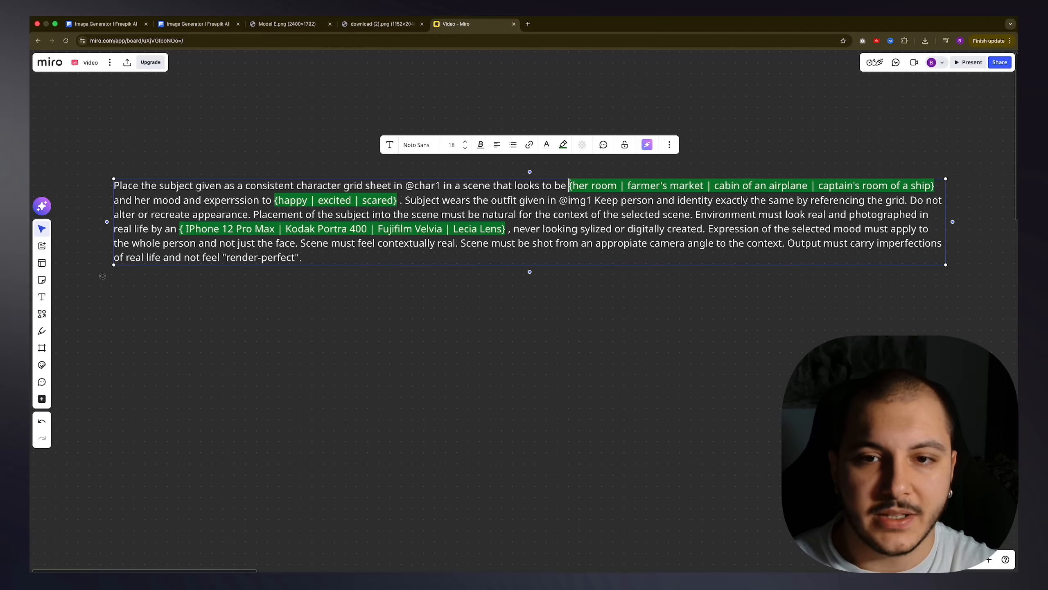
pyautogui.click(688, 185)
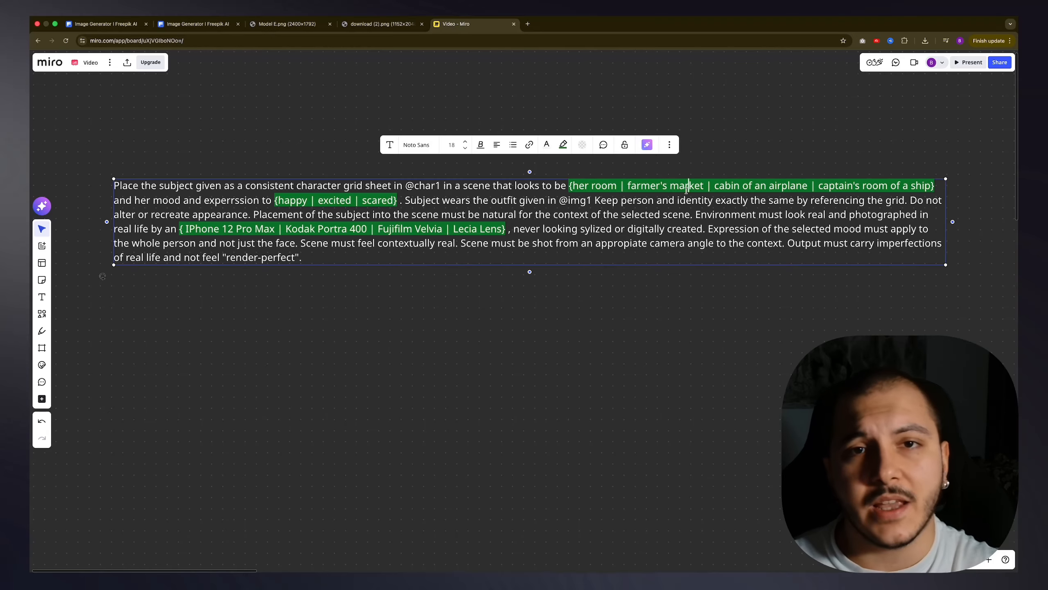
pyautogui.moveTo(622, 214); pyautogui.dragTo(577, 186)
pyautogui.click(574, 186)
pyautogui.click(591, 173)
pyautogui.click(575, 187)
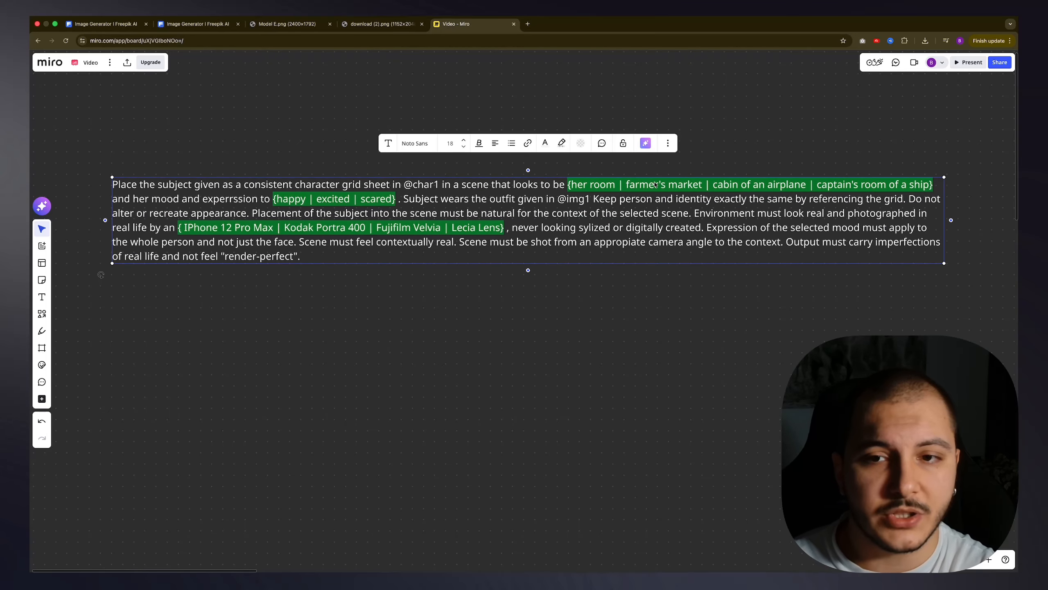
pyautogui.scroll(3, 573, 182)
pyautogui.hscroll(5, 574, 181)
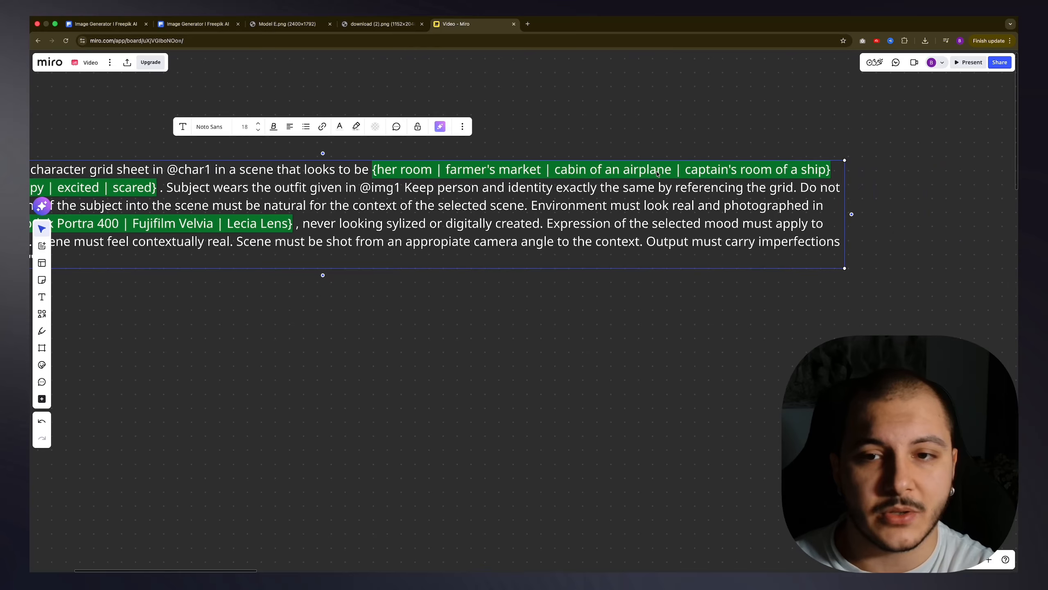
pyautogui.hscroll(-10, 539, 194)
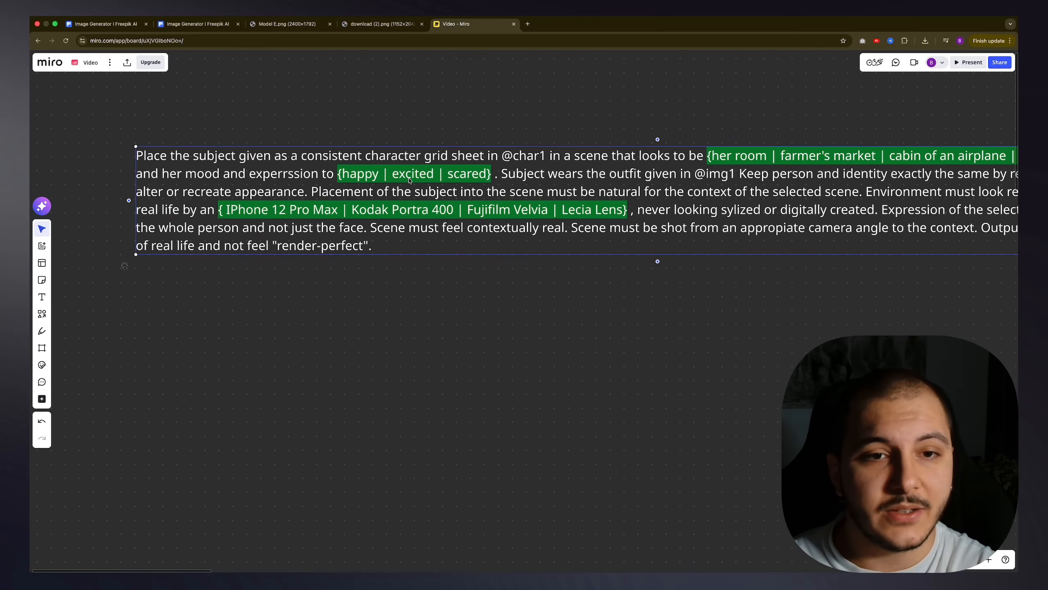
# Step: Examine the braces and separators of the mood options happy, excited and scared in the prompt text
pyautogui.click(337, 175)
pyautogui.click(339, 175)
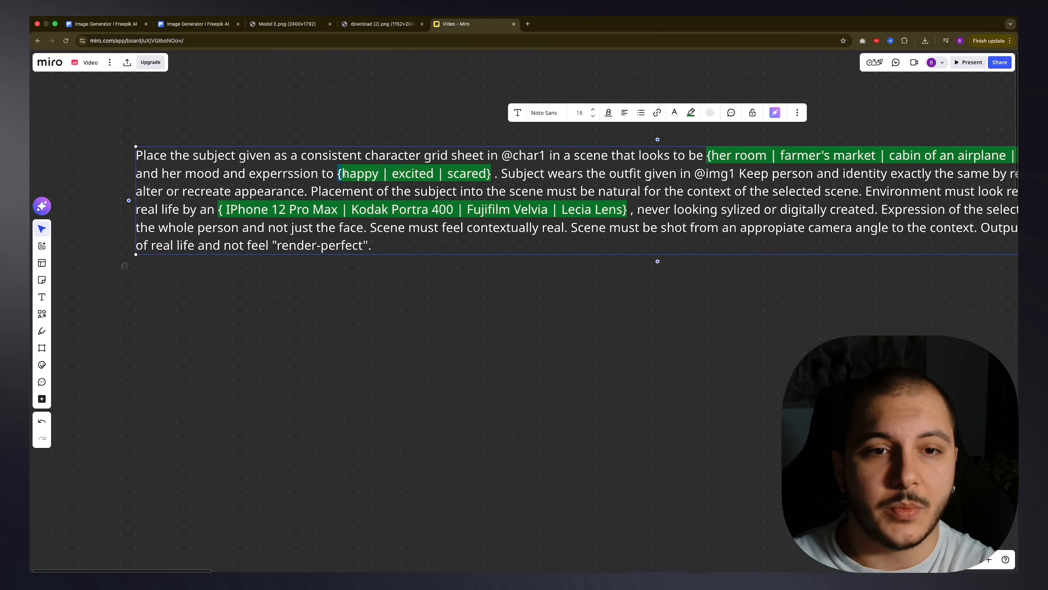
pyautogui.click(496, 175)
pyautogui.moveTo(338, 174); pyautogui.dragTo(487, 175)
pyautogui.click(405, 174)
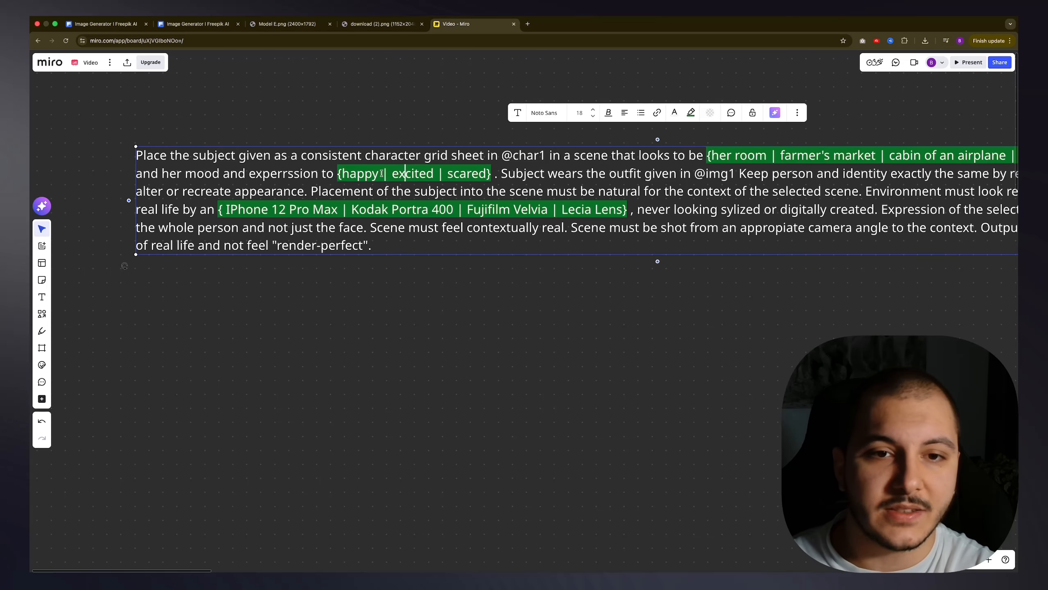
pyautogui.moveTo(381, 175); pyautogui.dragTo(393, 174)
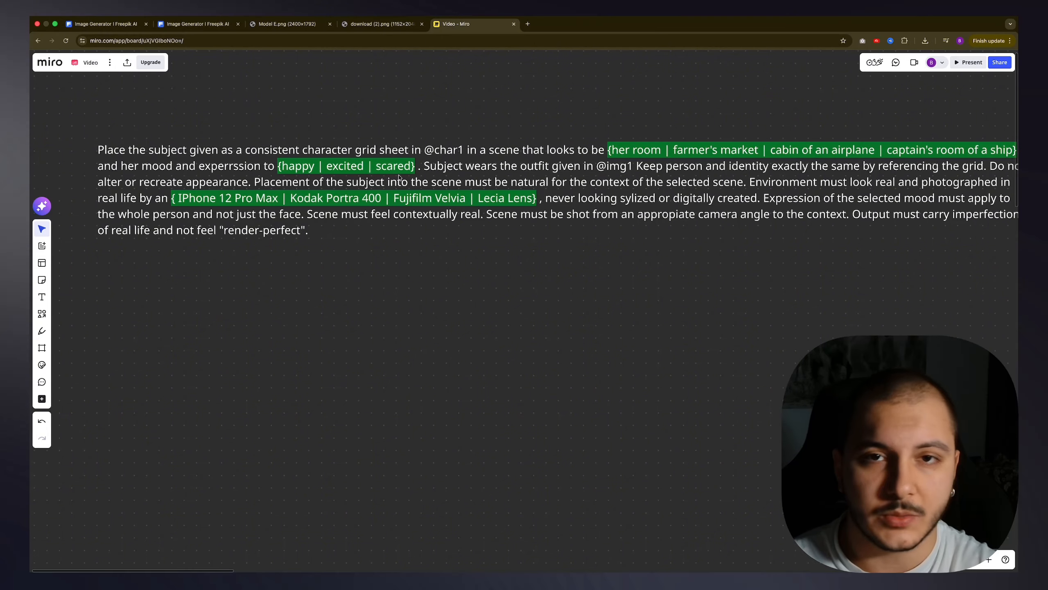
pyautogui.scroll(1, 398, 178)
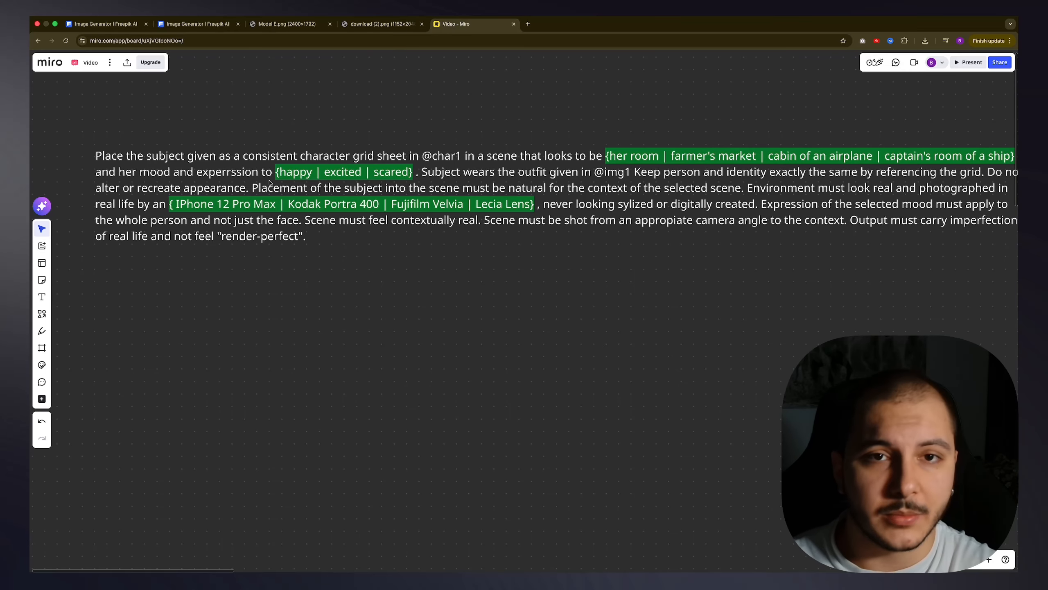
pyautogui.click(238, 165)
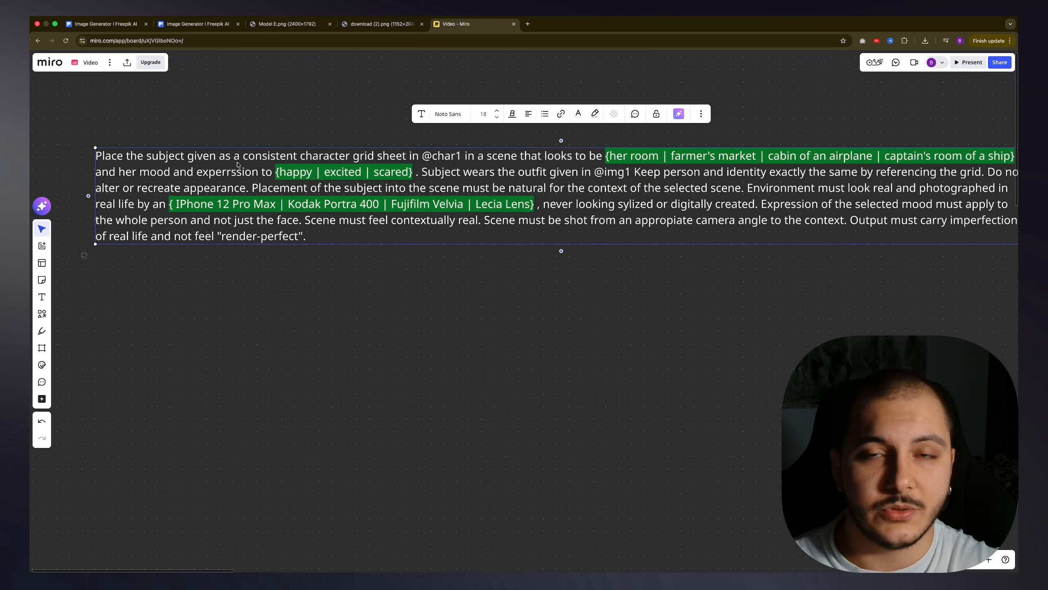
# Step: Copy the full prompt text from the Miro board and paste it into Freepik's prompt editor
pyautogui.doubleClick(253, 184)
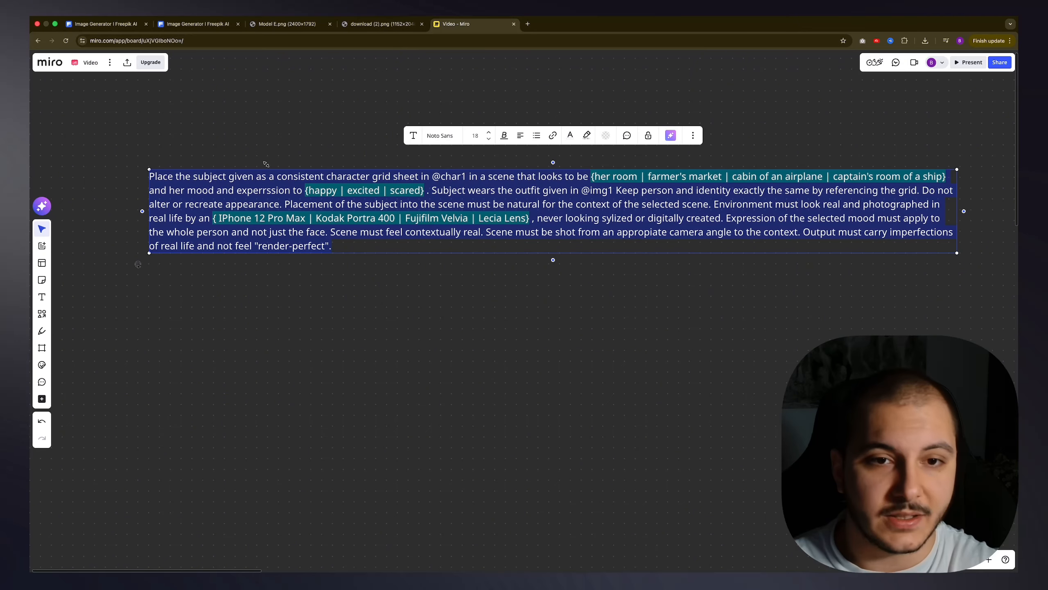
pyautogui.click(297, 119)
pyautogui.click(199, 25)
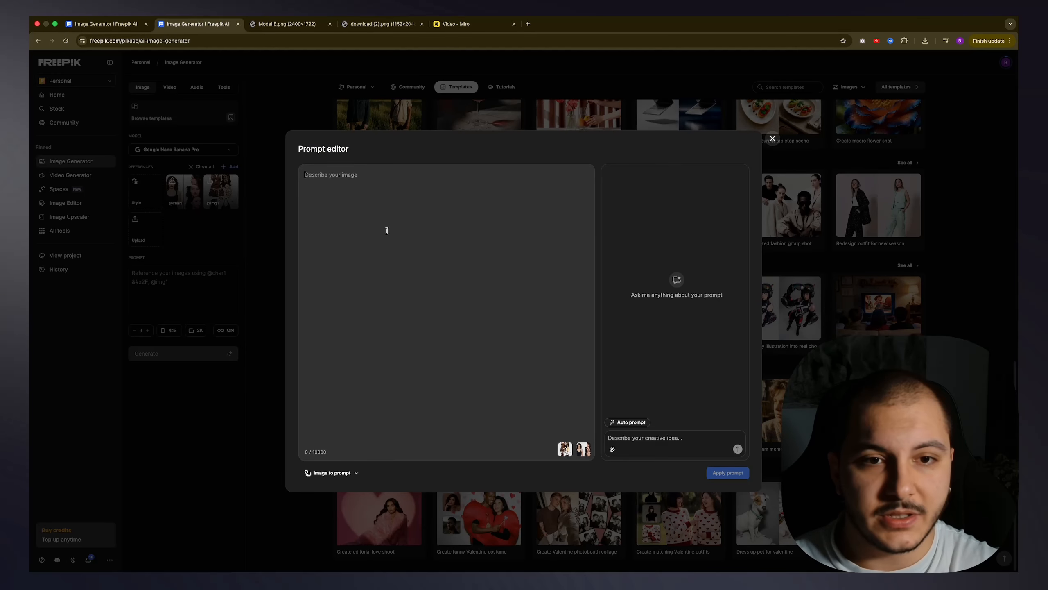
pyautogui.write('Place the subject given as a consistent character grid sheet in @char1 in a scene that looks to be 4 options and her mood and experrssion to 3 options . Subject wears the outfit given in @img1 Keep person and identity exactly the same by referencing the grid. Do not alter or recreate appearance. Placement of the subject into the scene must be natural for the context of the selected scene. Environment must look real and photographed in real life by an 4 options , never looking sylized or digitally created. Expression of the selected mood must apply to the whole person and not just the face. Scene must feel contextually real. Scene must be shot from an appropiate camera angle to the context. Output must carry imperfections of real life and not feel "render-perfect".')
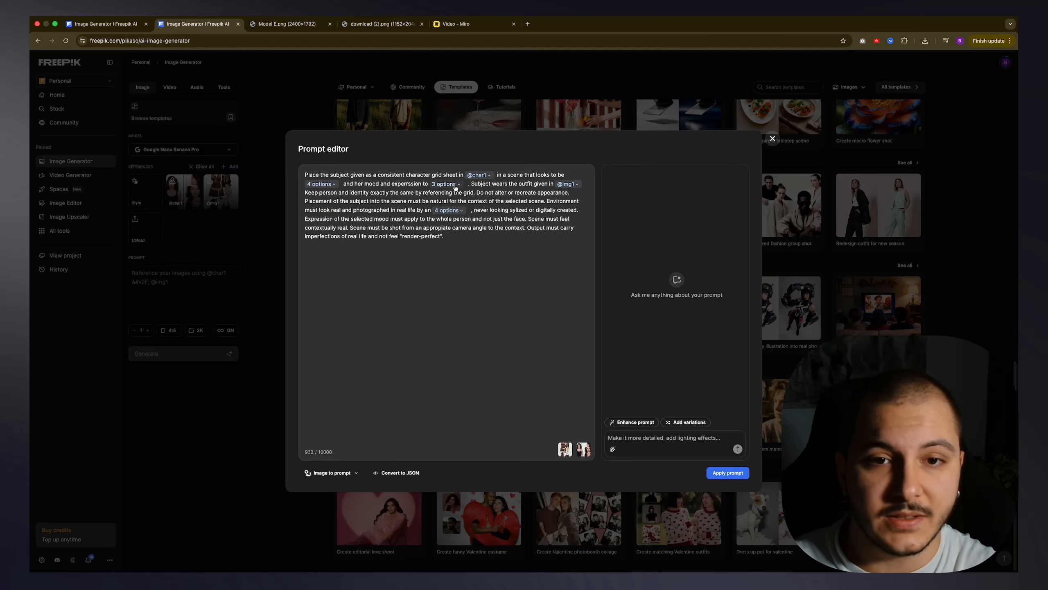
# Step: Check the scene and mood option lists in the prompt and add "angry" as a custom mood option
pyautogui.click(455, 187)
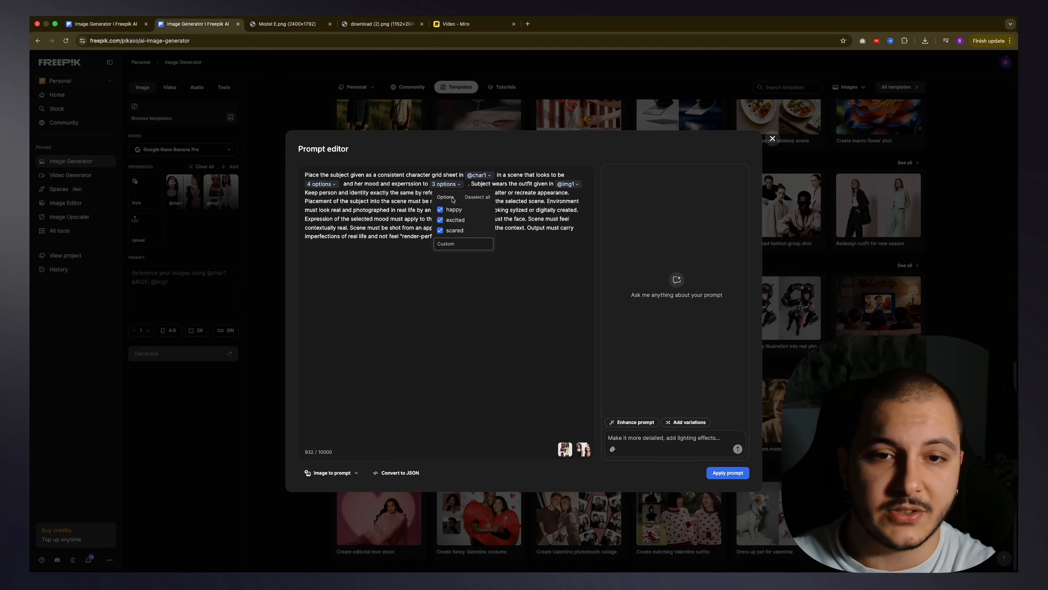
pyautogui.click(321, 184)
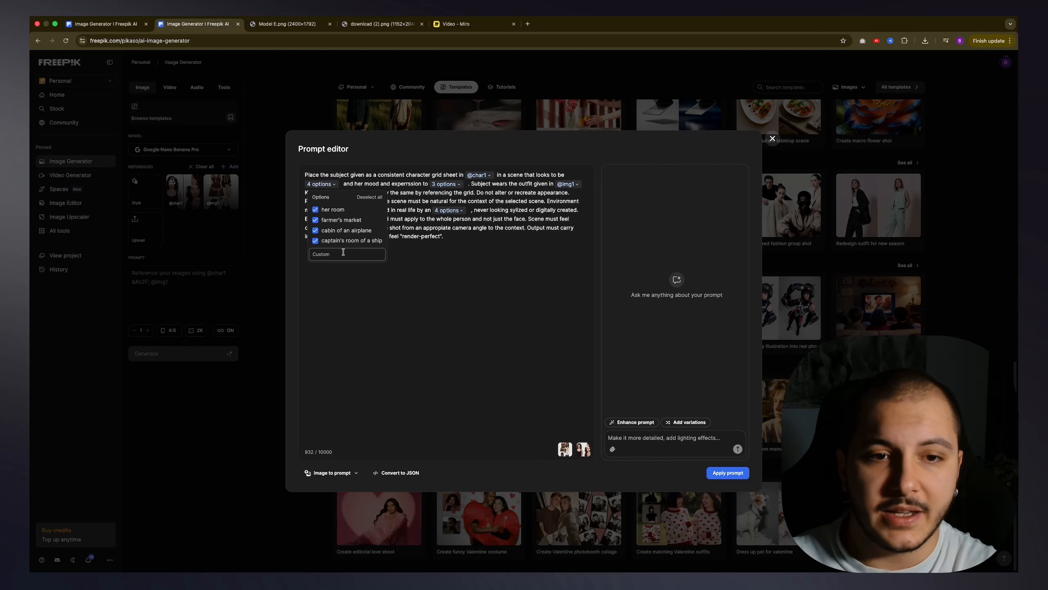
pyautogui.click(460, 265)
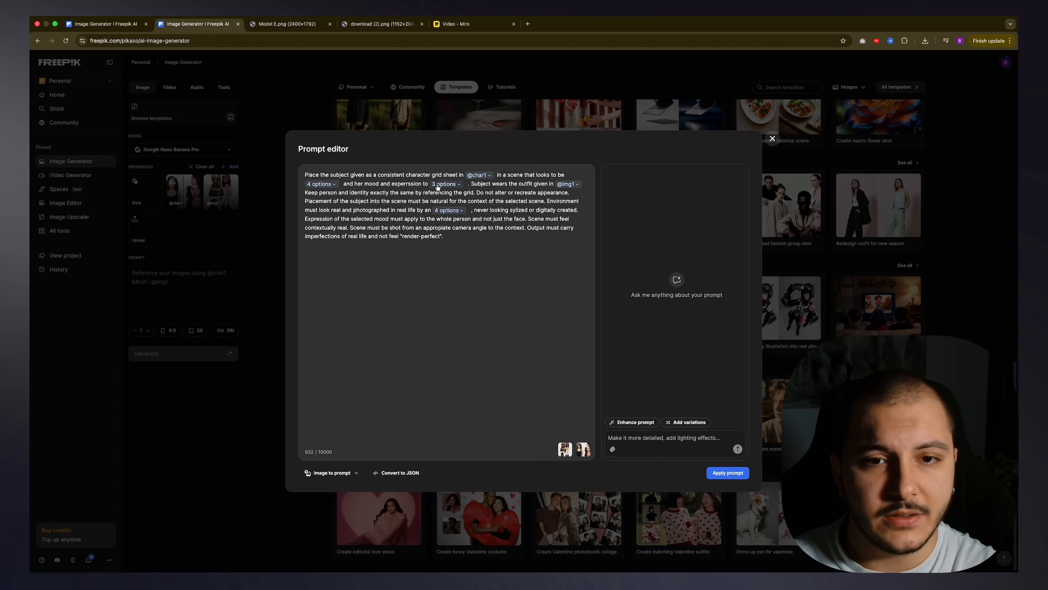
pyautogui.click(440, 184)
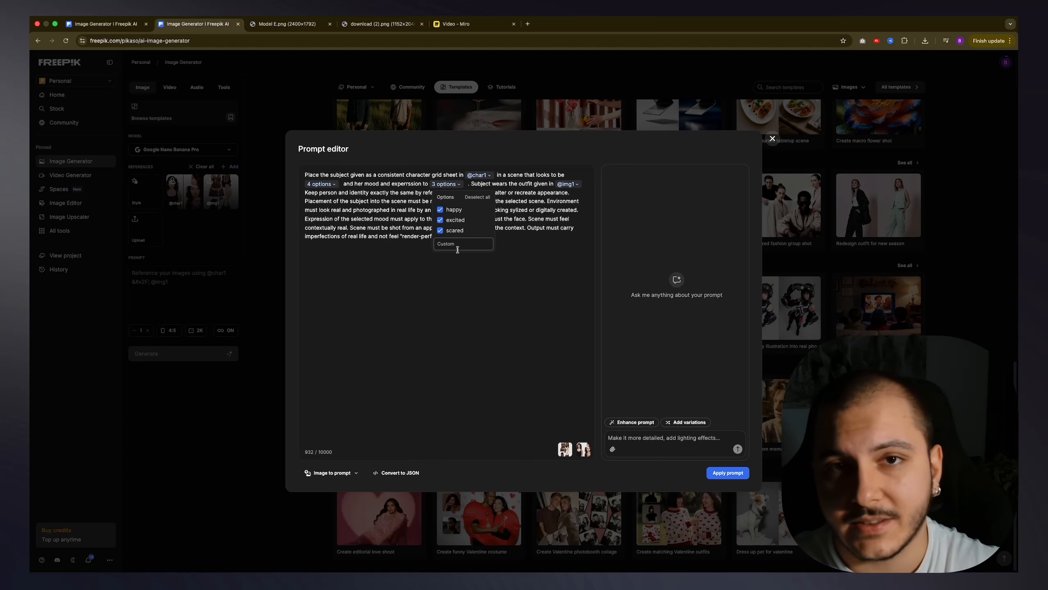
pyautogui.click(458, 249)
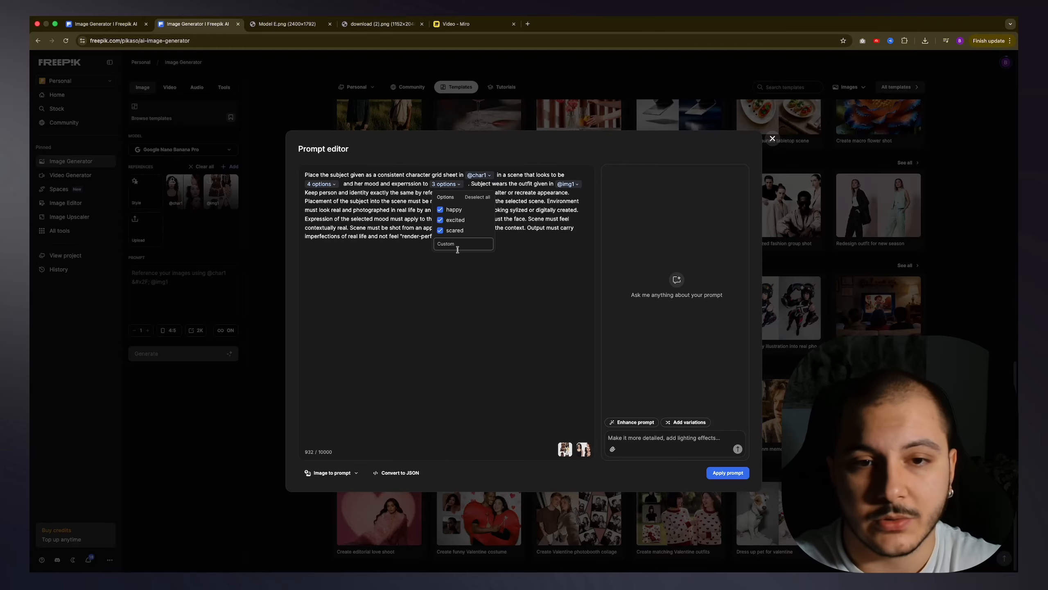
pyautogui.write('ang')
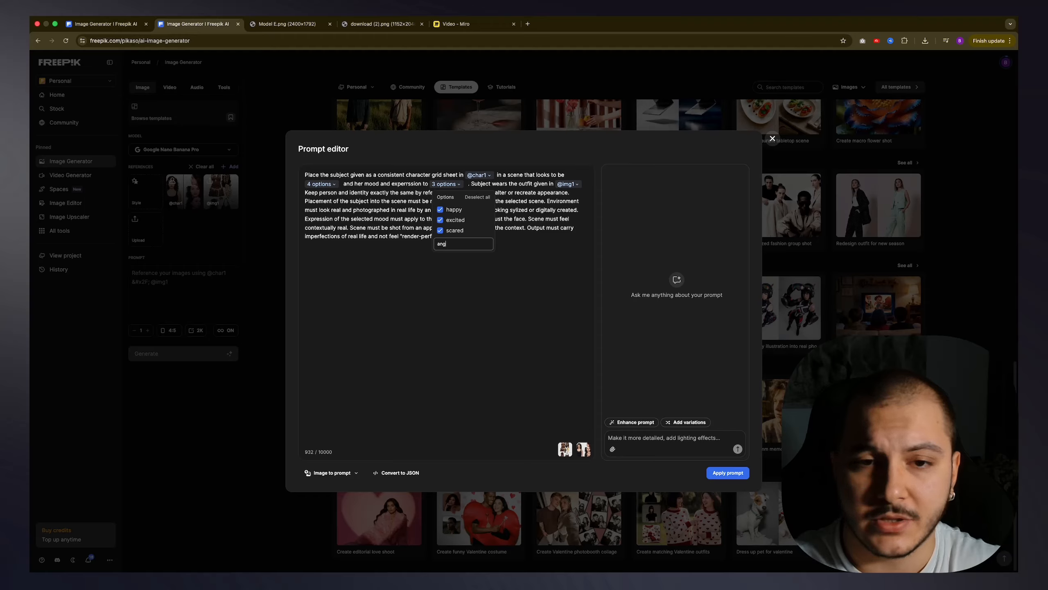
pyautogui.write('ry')
pyautogui.press('Return')
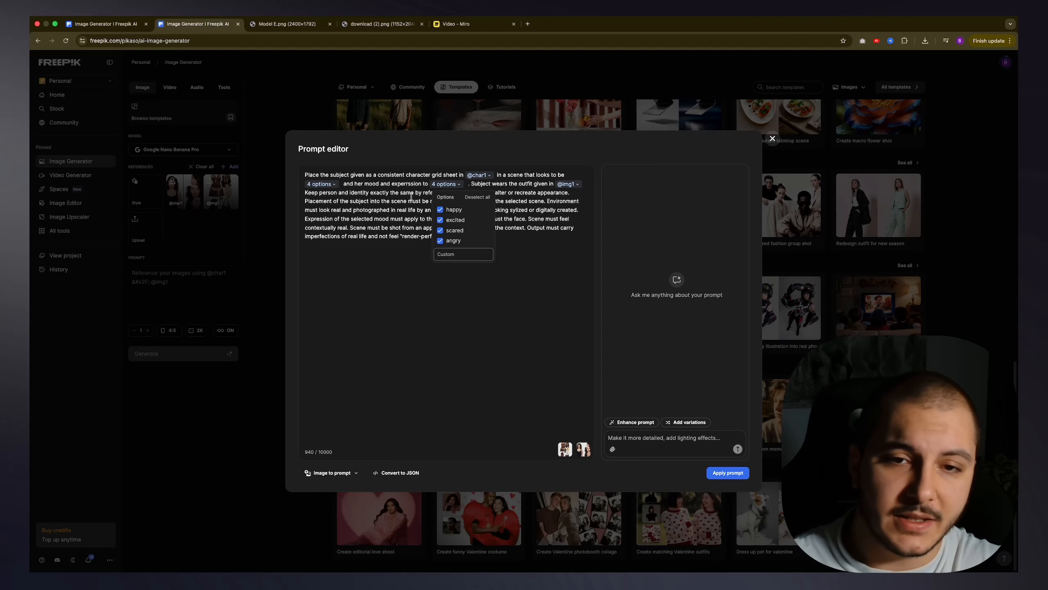
# Step: Deselect the scared, excited and happy moods, leaving only angry selected
pyautogui.click(440, 230)
pyautogui.click(440, 219)
pyautogui.click(440, 209)
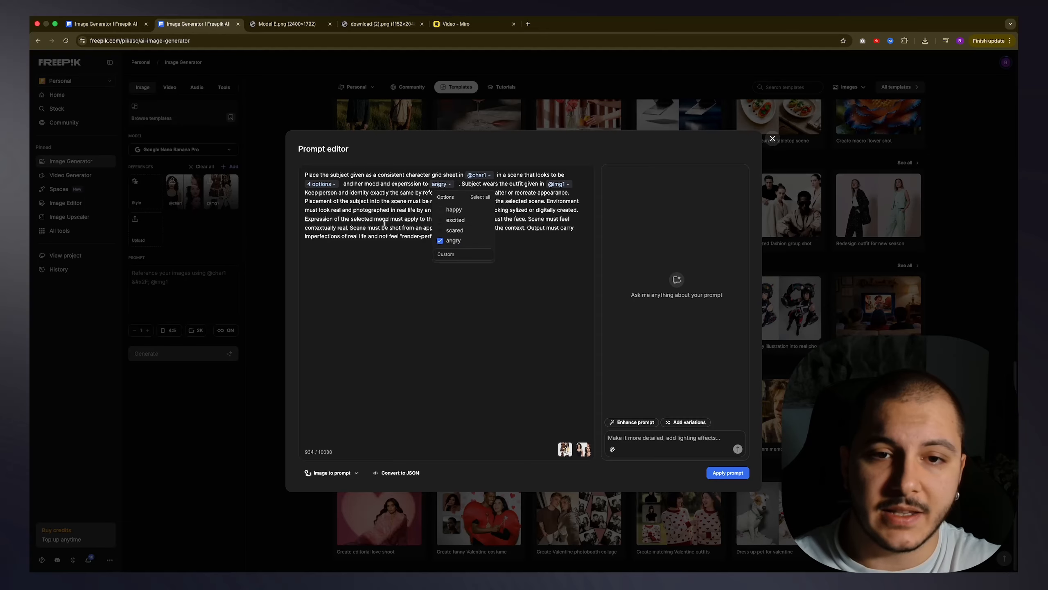
pyautogui.click(321, 174)
# Step: Review the pasted prompt text and its mood options, and look back at the original wording on the Miro board
pyautogui.moveTo(308, 171); pyautogui.dragTo(497, 243)
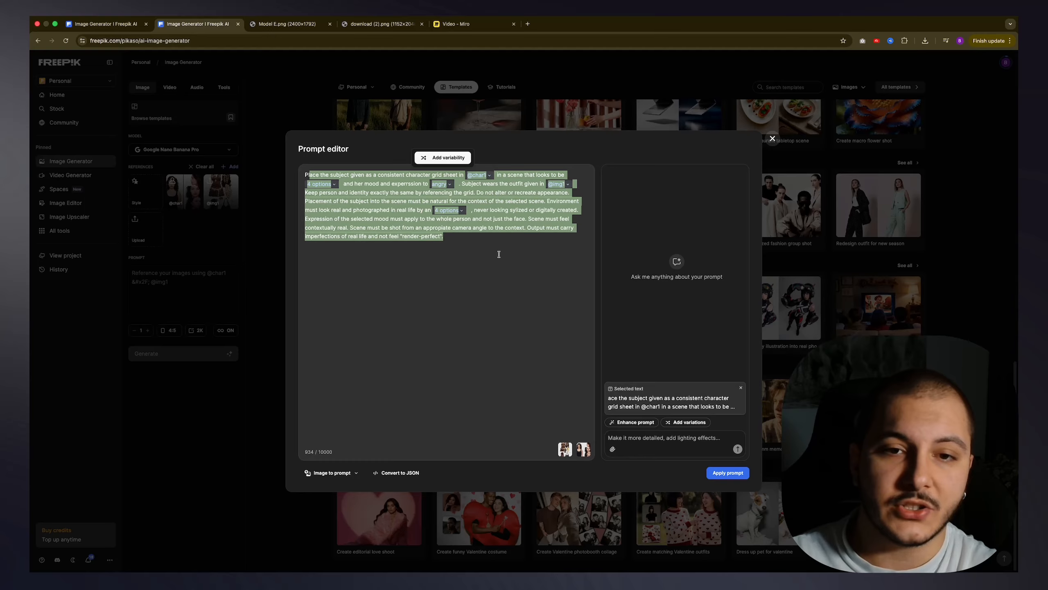
pyautogui.click(498, 249)
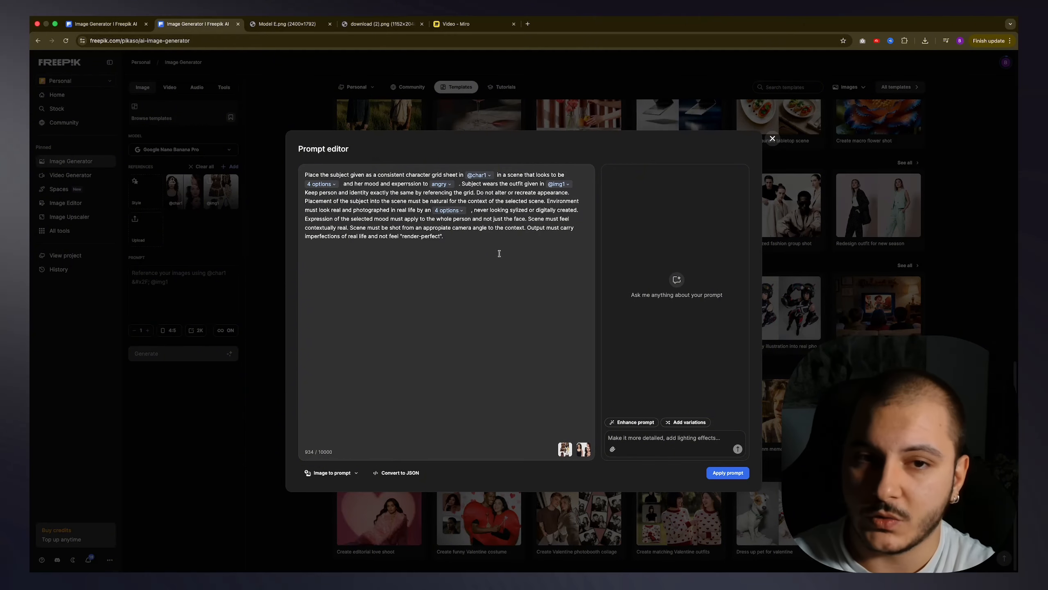
pyautogui.click(450, 186)
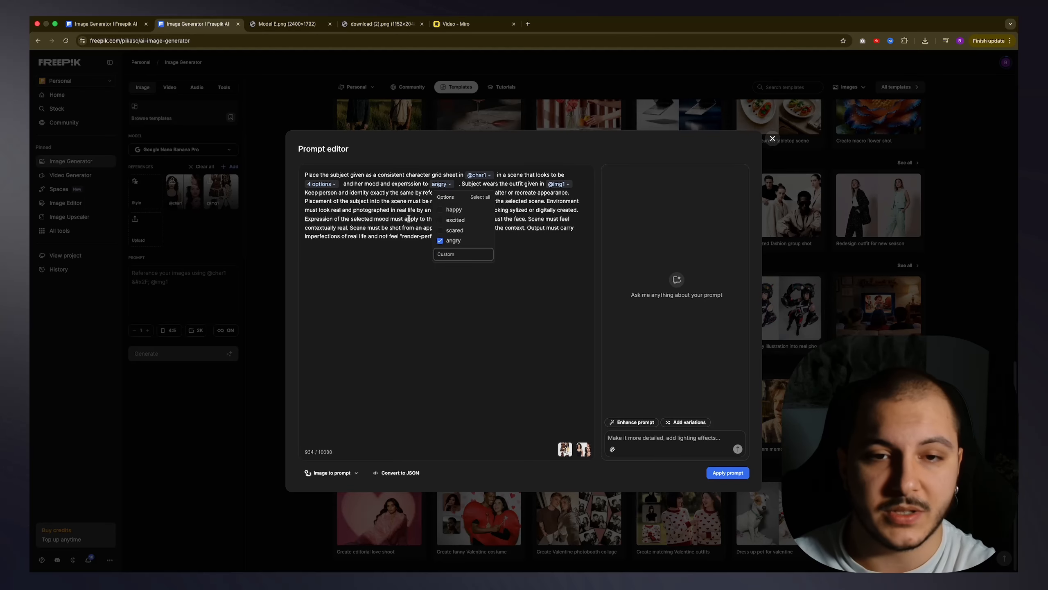
pyautogui.click(463, 137)
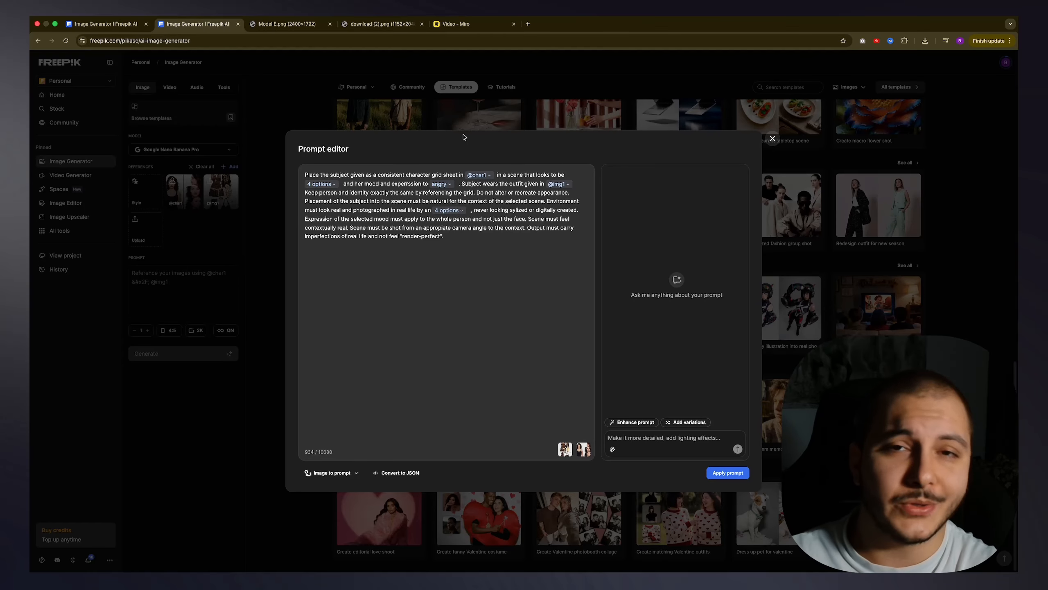
pyautogui.click(469, 27)
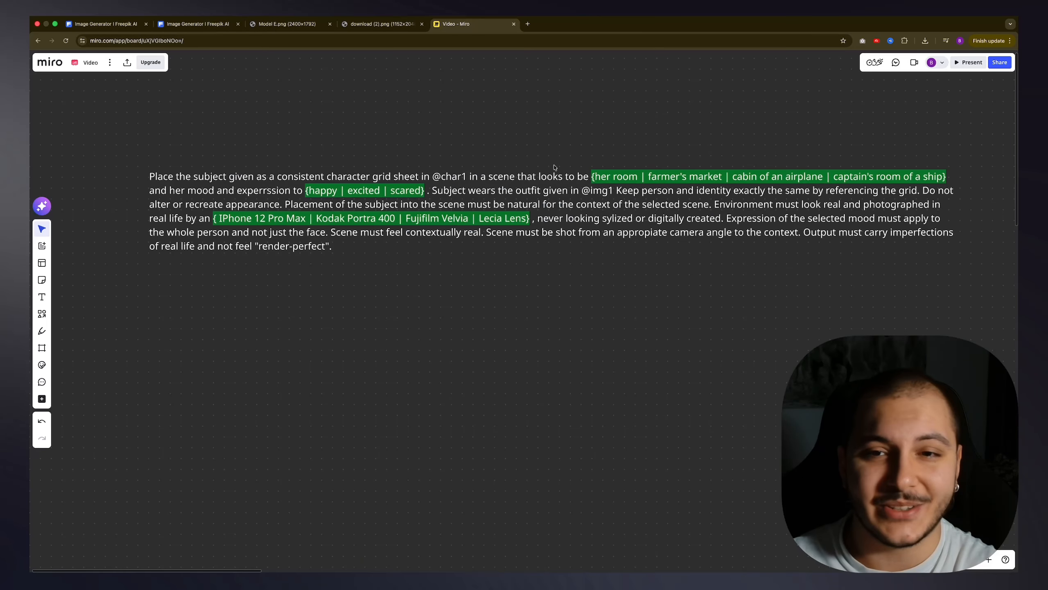
pyautogui.click(595, 178)
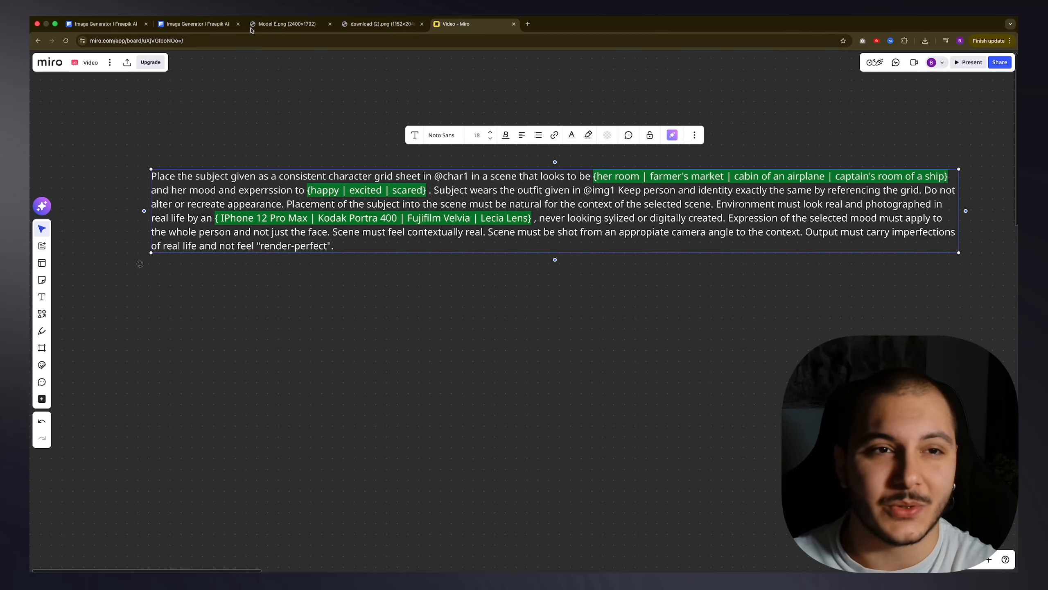
pyautogui.click(105, 24)
pyautogui.click(197, 26)
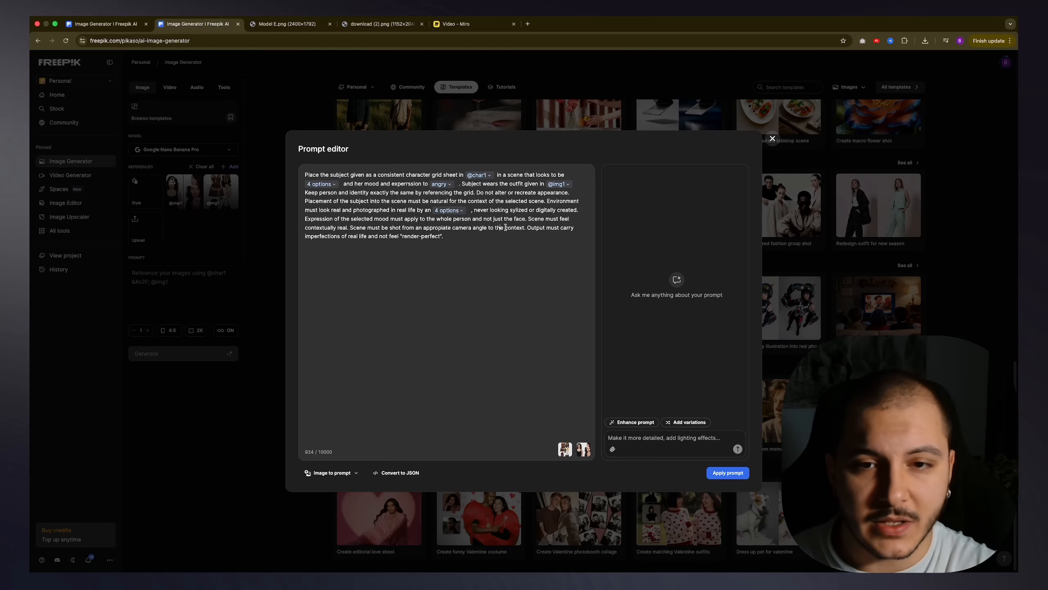
# Step: Add automatic variability to the word "appropiate" in the sentence about the scene's camera angle
pyautogui.moveTo(350, 227); pyautogui.dragTo(524, 227)
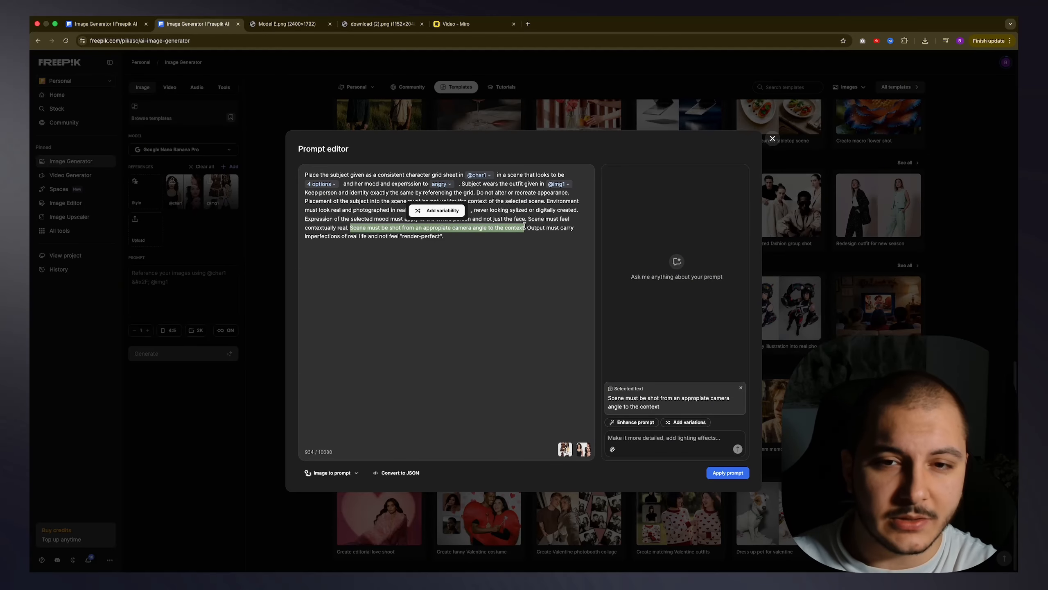
pyautogui.click(479, 238)
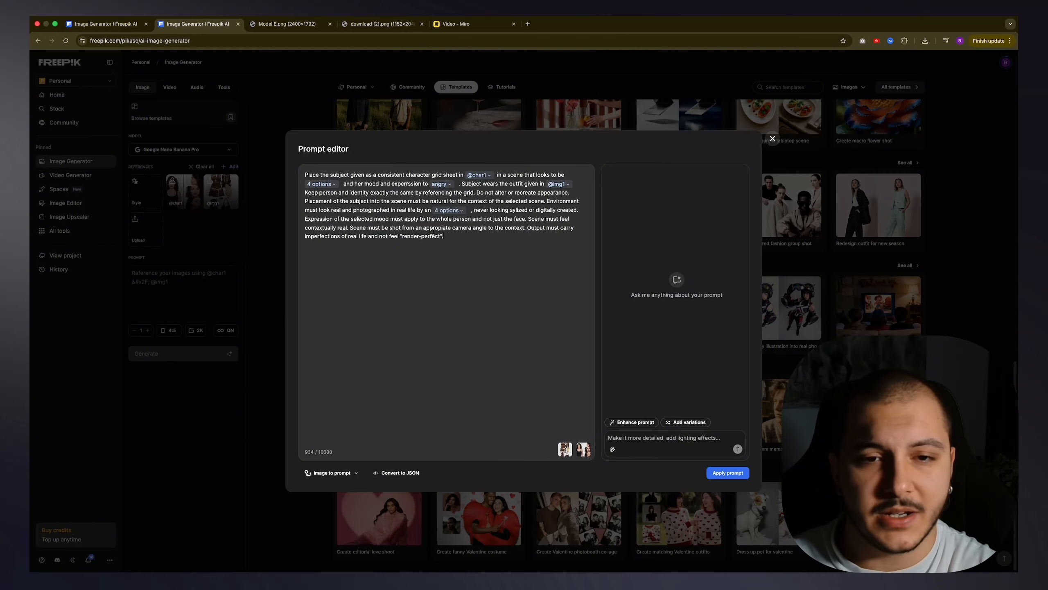
pyautogui.moveTo(361, 226); pyautogui.dragTo(451, 228)
pyautogui.click(427, 230)
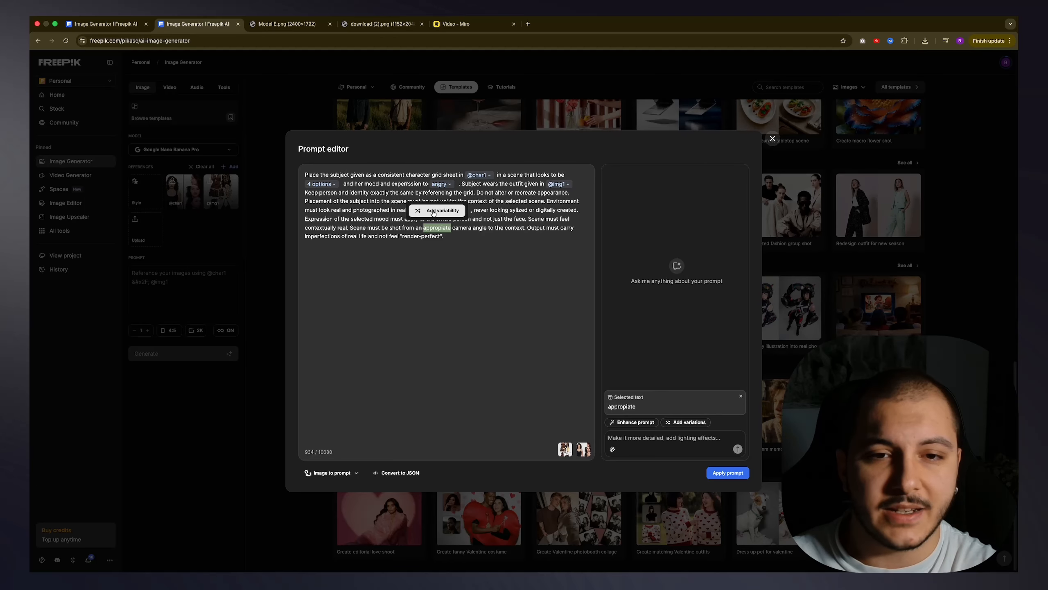
pyautogui.click(433, 212)
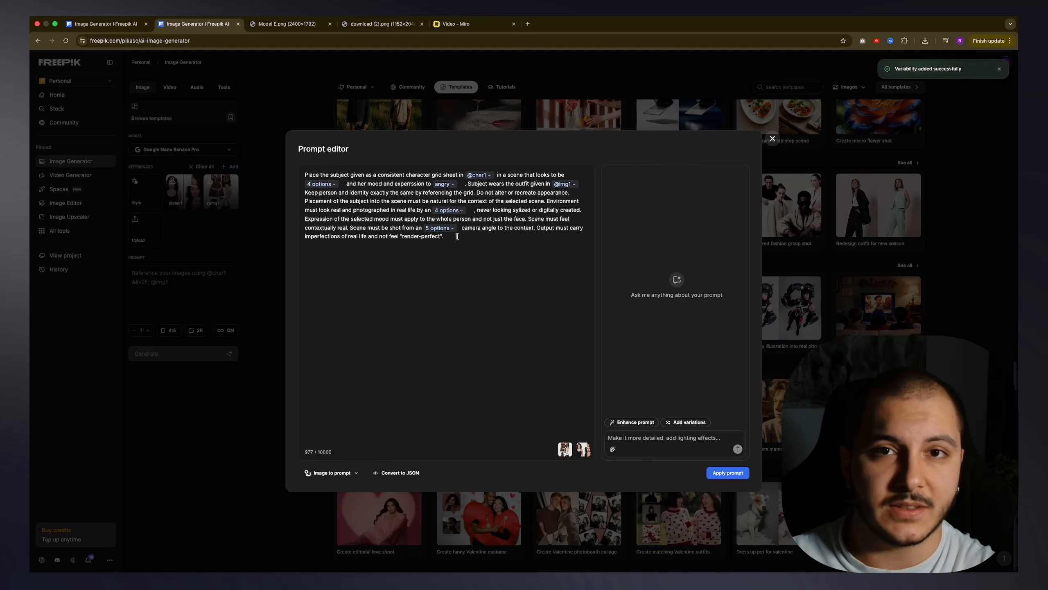
# Step: Deselect the suggested camera-angle words proper, suitable, context-appropriate, natural and fitting
pyautogui.click(450, 229)
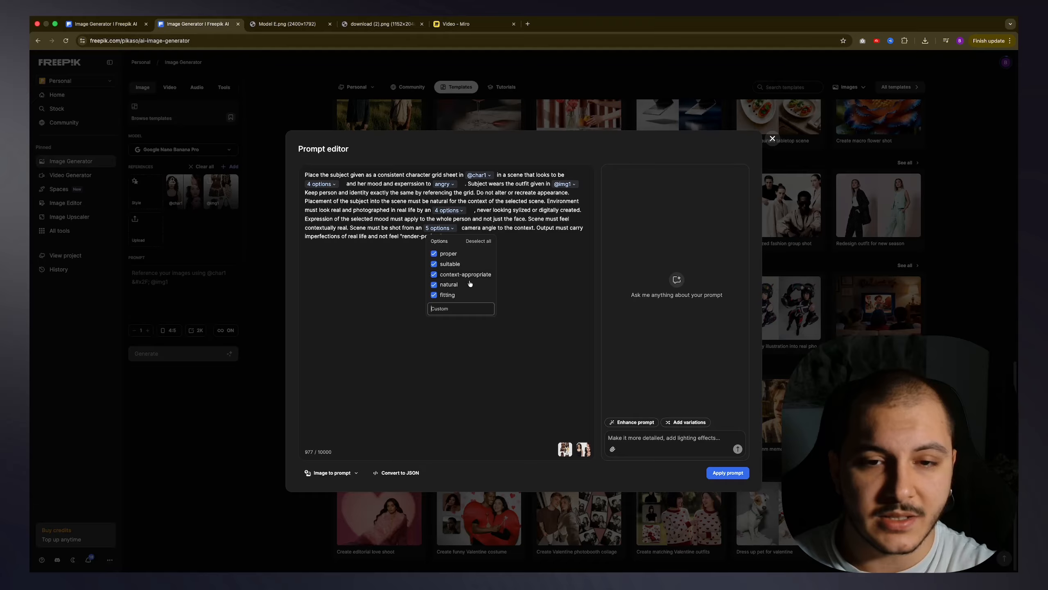
pyautogui.click(433, 253)
pyautogui.click(434, 263)
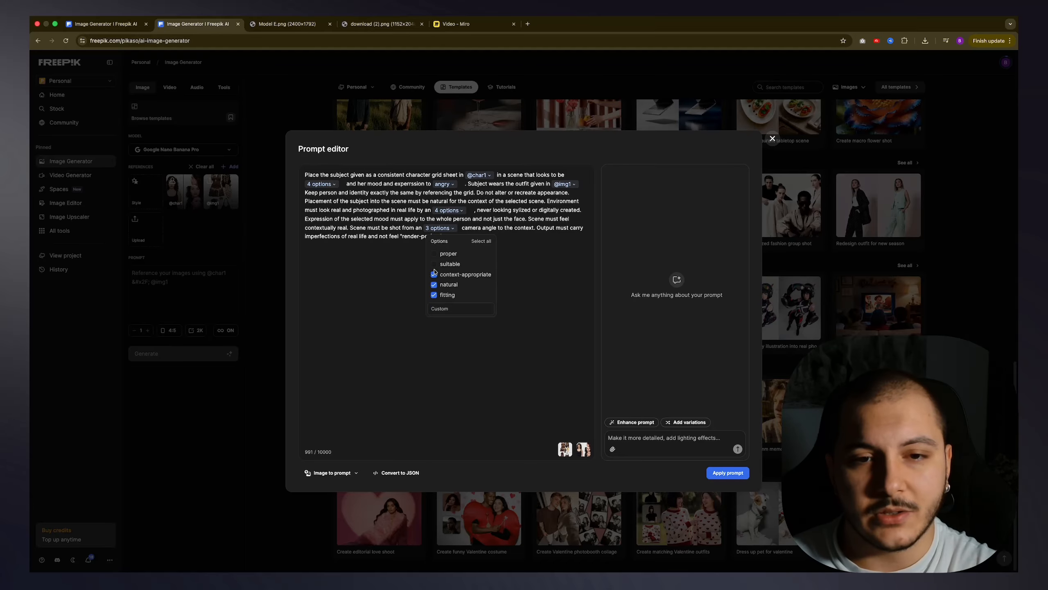
pyautogui.click(434, 275)
pyautogui.click(434, 284)
pyautogui.click(434, 294)
pyautogui.click(447, 308)
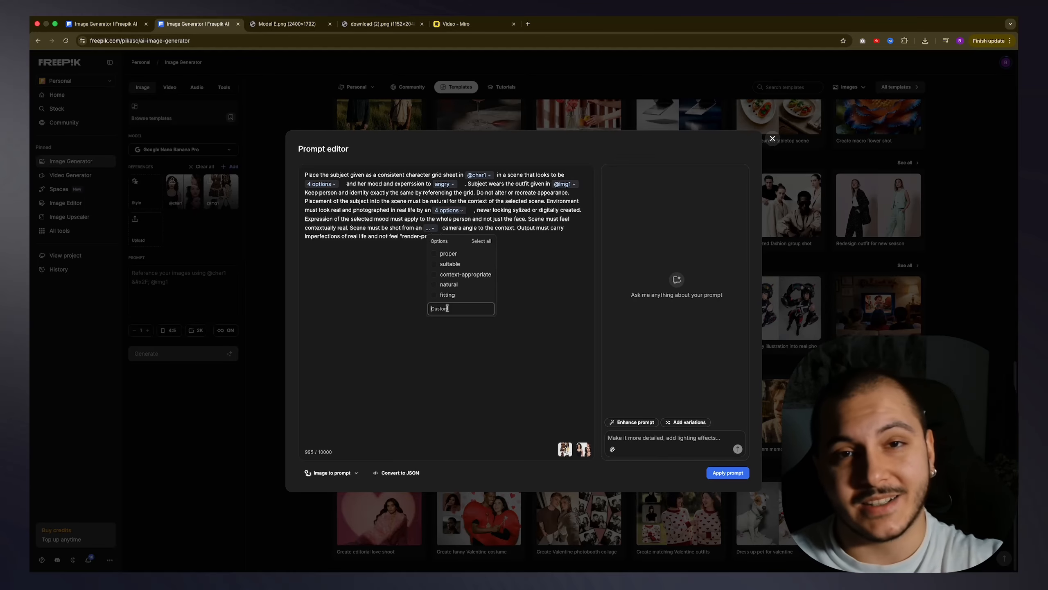
pyautogui.click(433, 253)
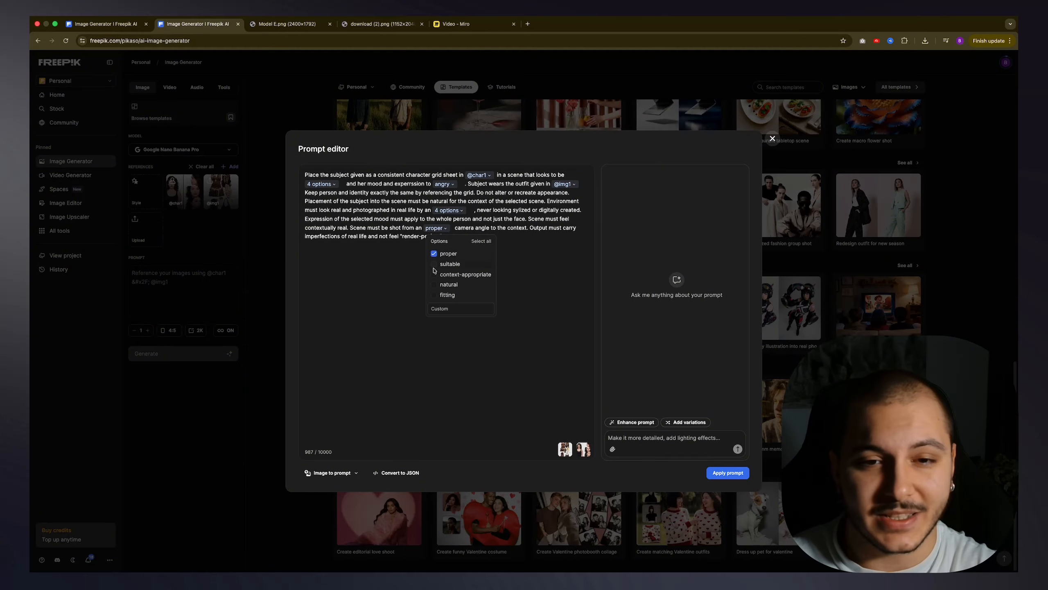
pyautogui.click(434, 253)
# Step: Add low angle, high angle, aerial and POV as custom options for the camera angle
pyautogui.click(448, 309)
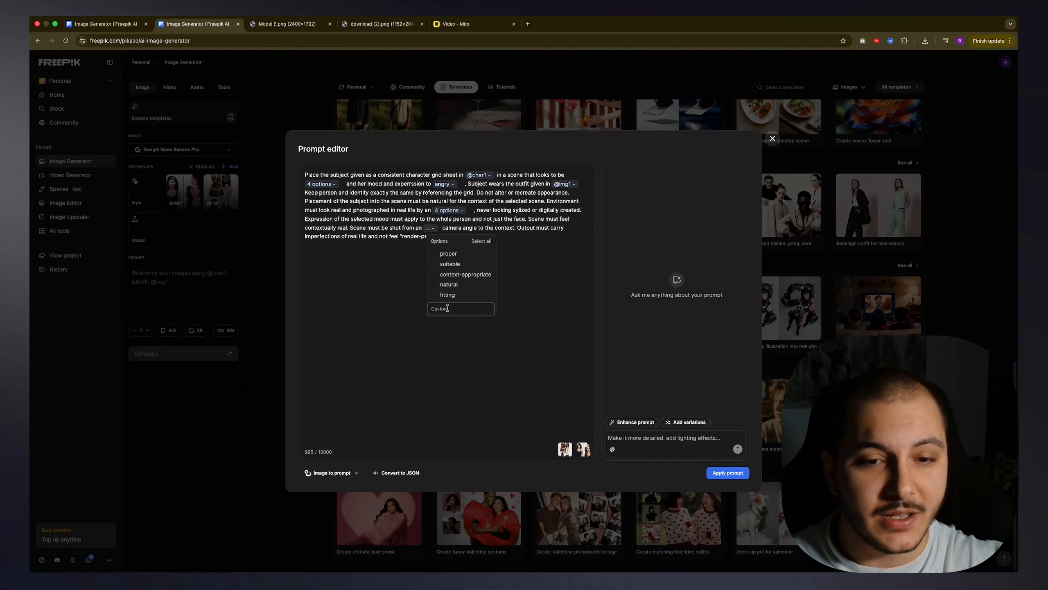
pyautogui.write('low angle')
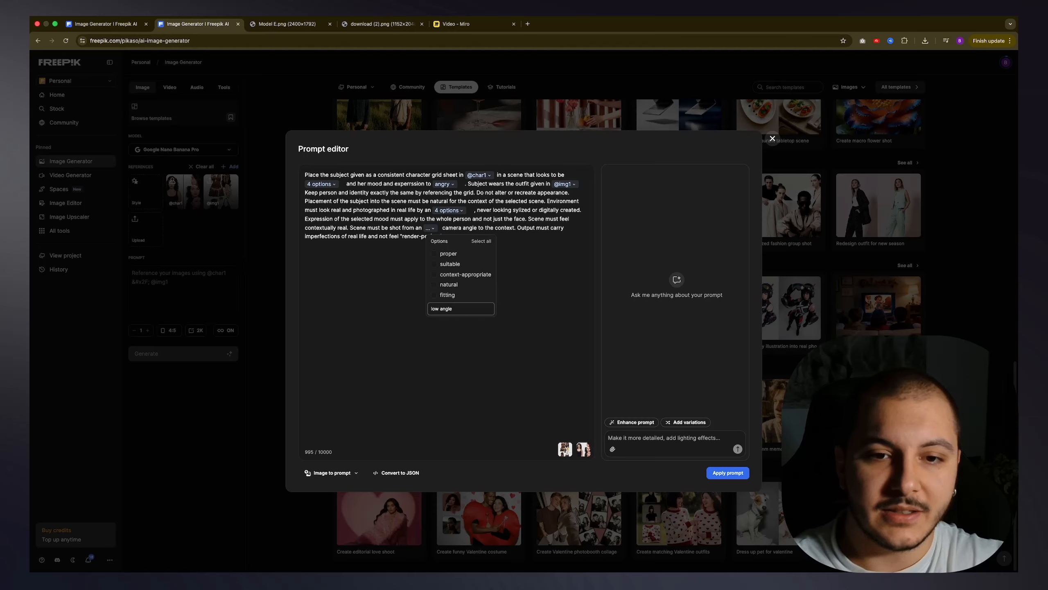
pyautogui.press('Return')
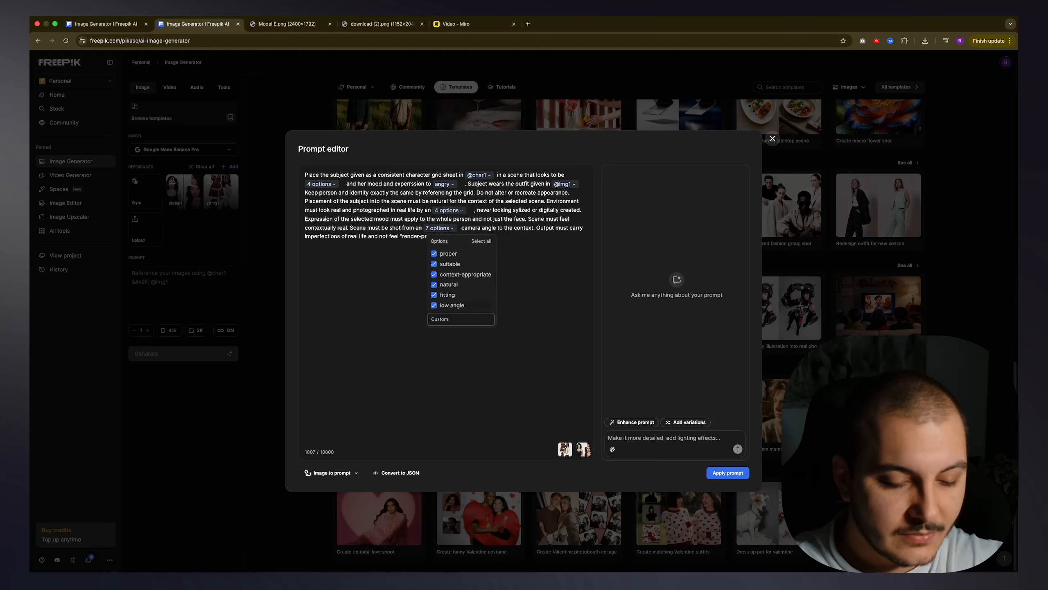
pyautogui.write('high angle')
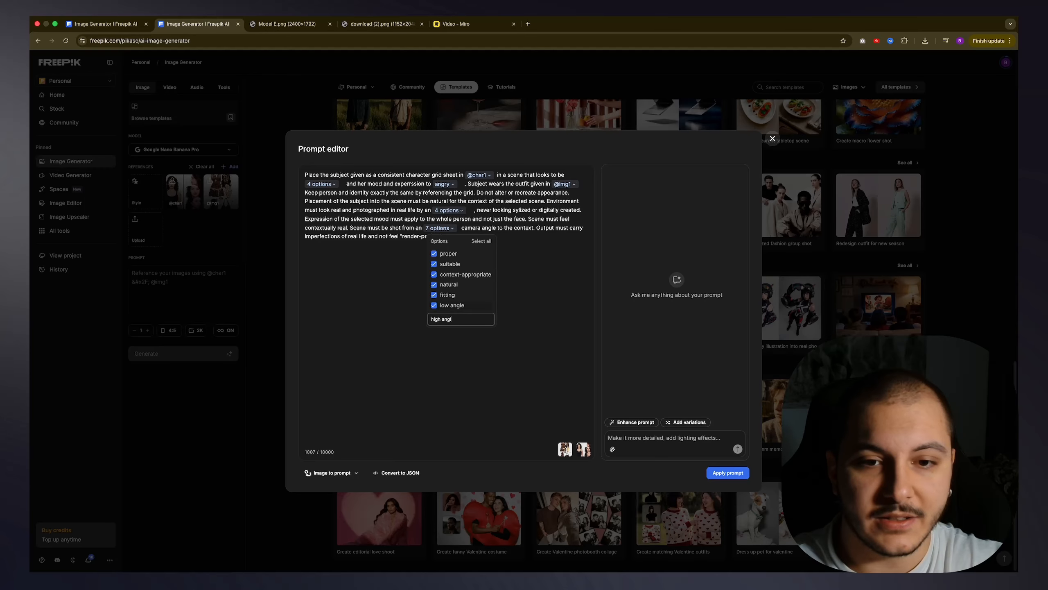
pyautogui.press('Return')
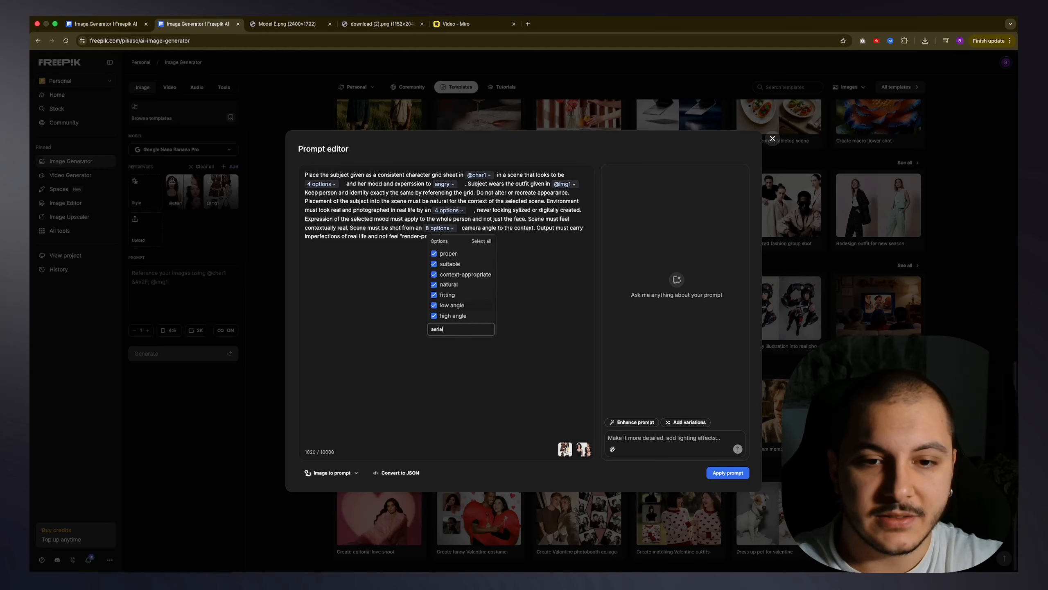
pyautogui.write('aerial')
pyautogui.press('Return')
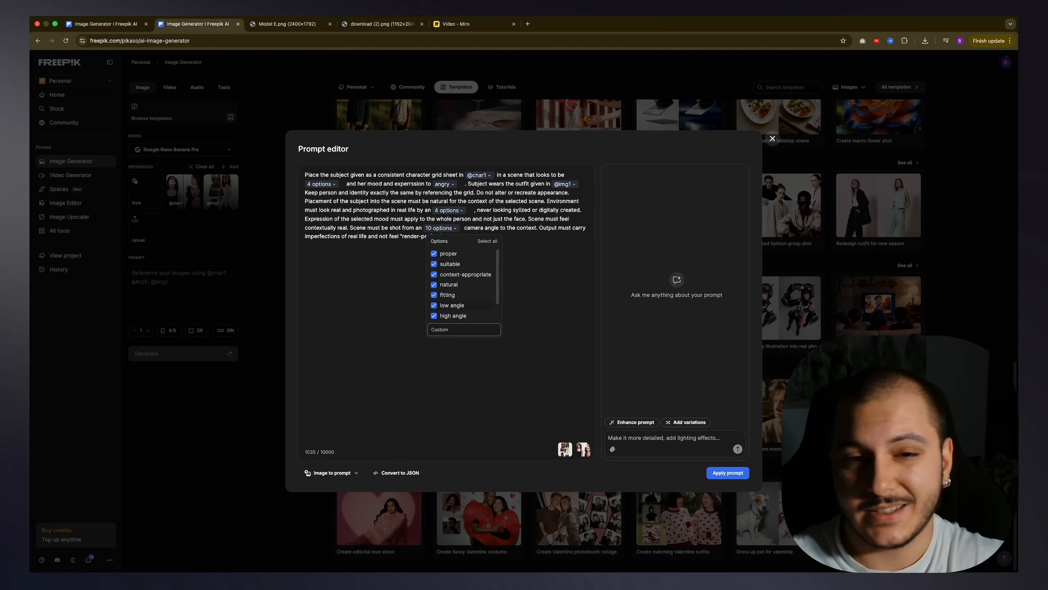
# Step: Limit the camera-angle choices to the custom angles by deselecting proper, suitable, context-appropriate, natural and fitting, and close the option list
pyautogui.click(434, 253)
pyautogui.click(434, 264)
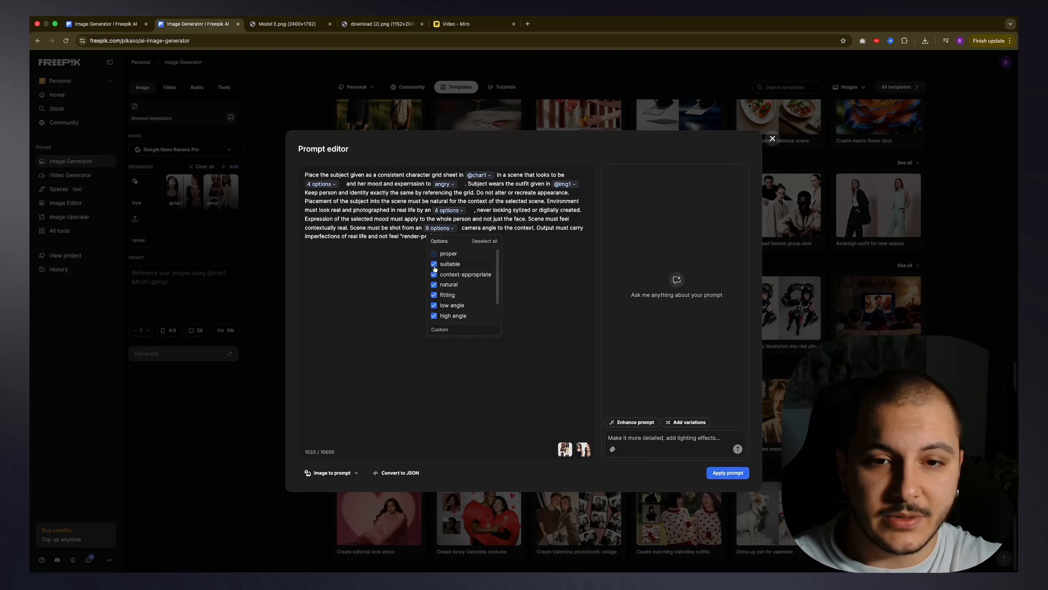
pyautogui.click(433, 275)
pyautogui.click(434, 284)
pyautogui.click(434, 295)
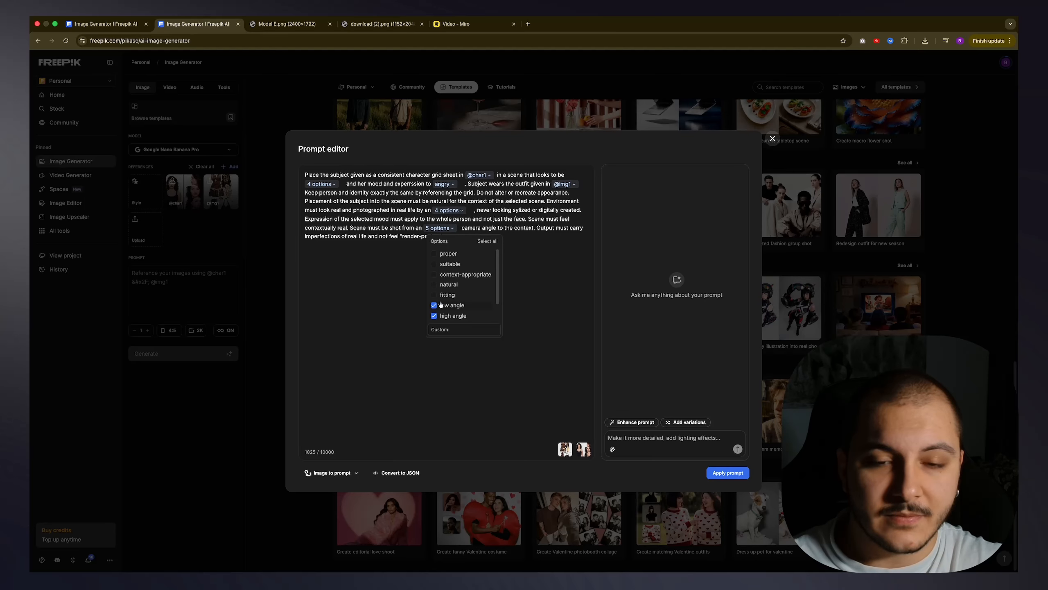
pyautogui.scroll(-1, 453, 286)
pyautogui.click(396, 292)
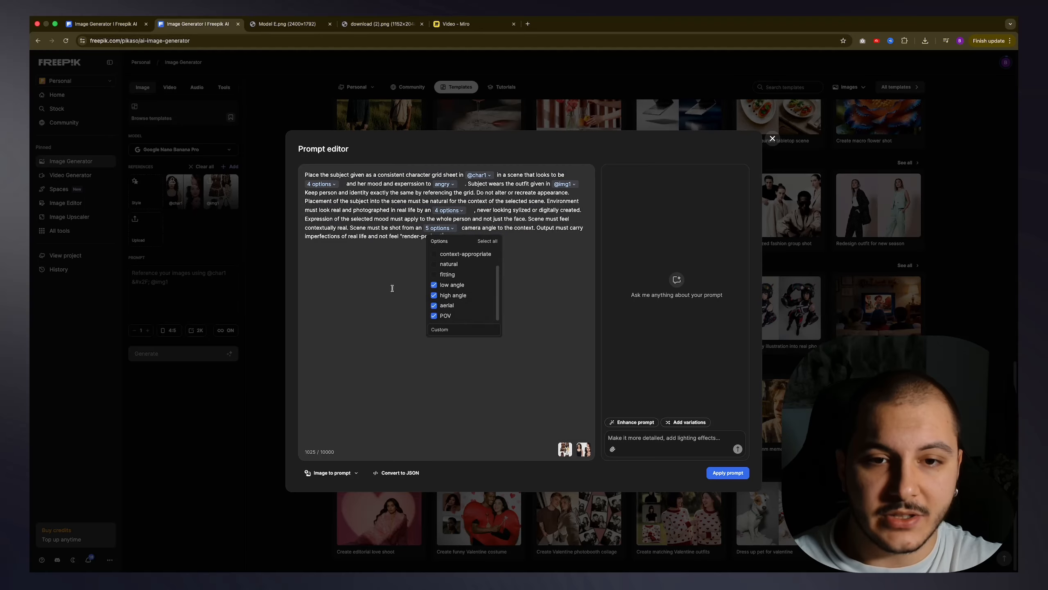
# Step: Limit the scene choices to her room and cabin of an airplane by deselecting farmer's market and captain's room of a ship
pyautogui.click(456, 209)
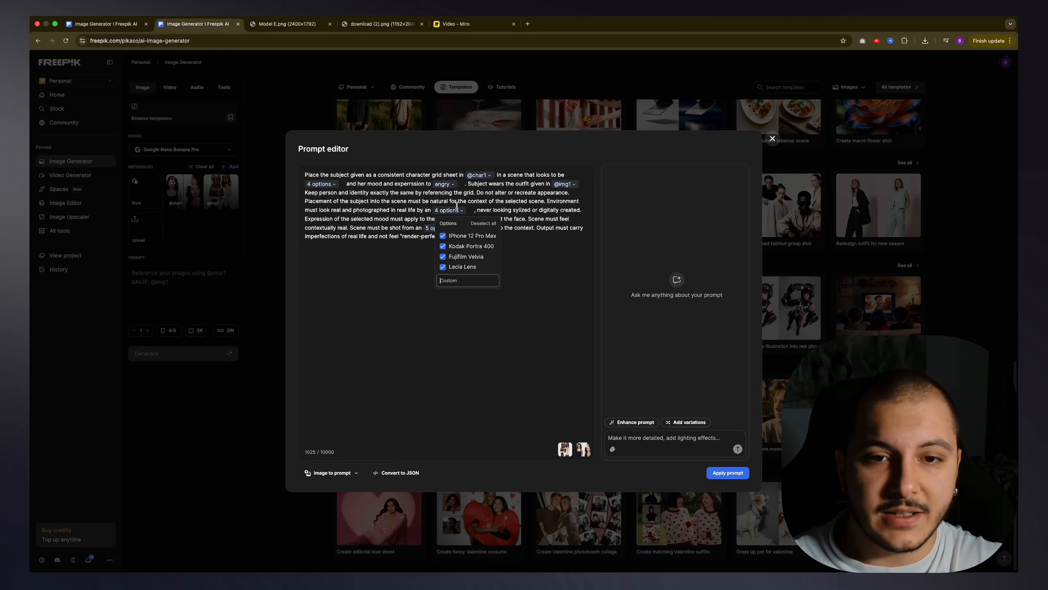
pyautogui.click(412, 201)
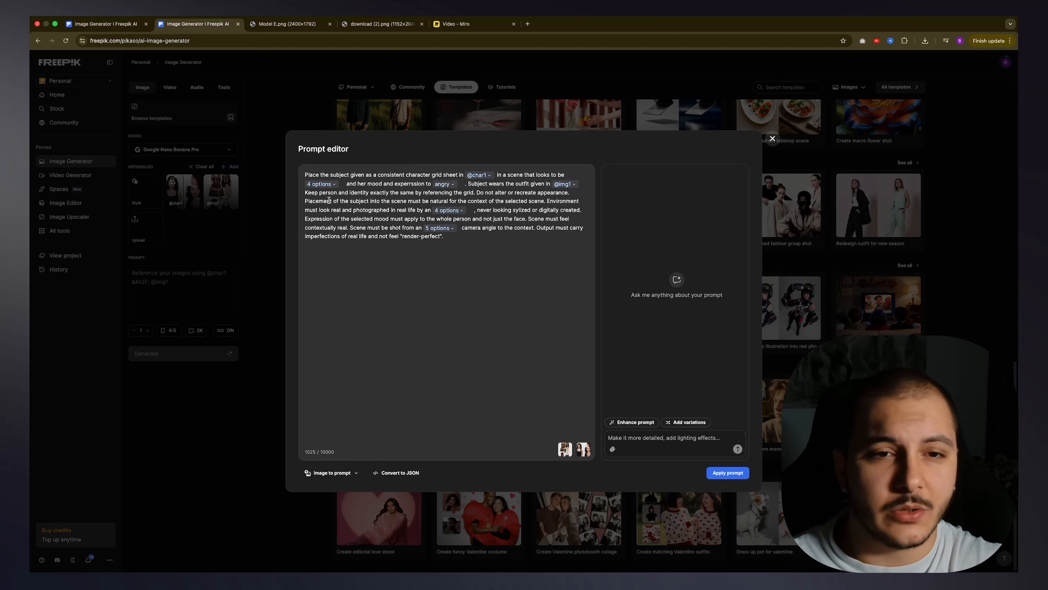
pyautogui.click(322, 184)
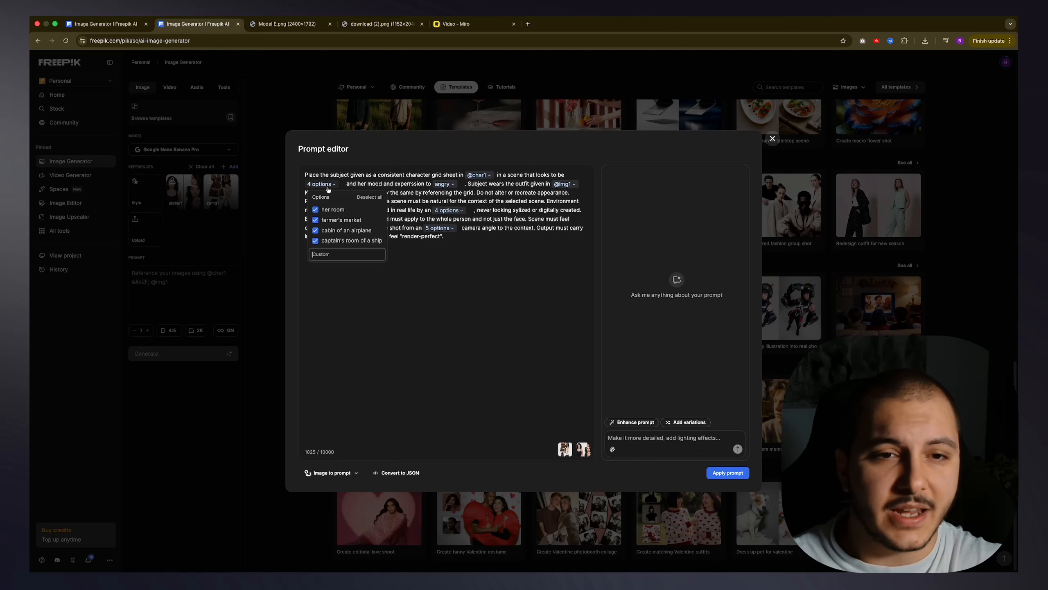
pyautogui.click(316, 220)
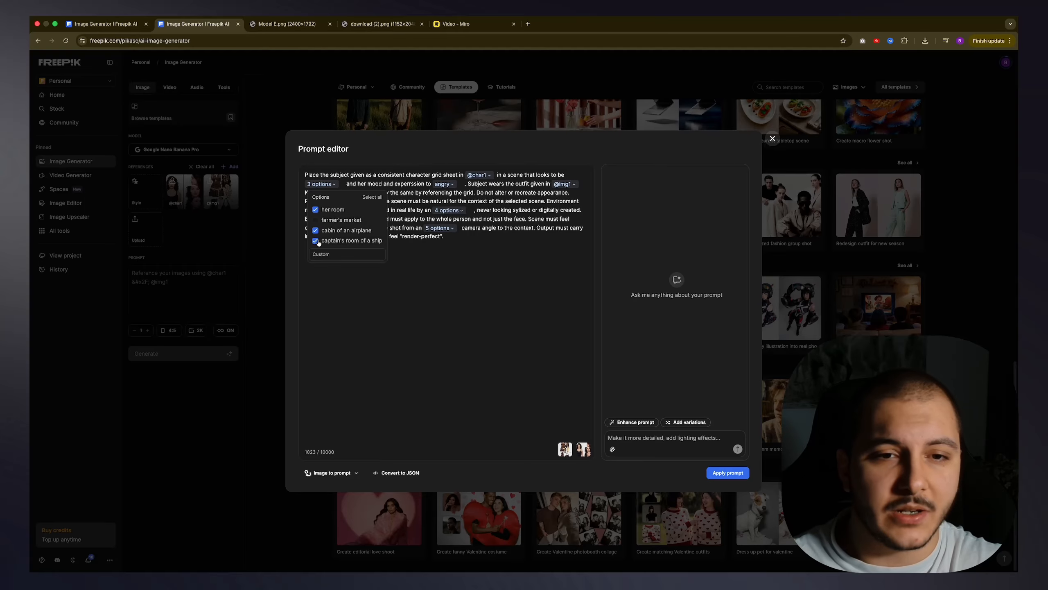
pyautogui.click(316, 241)
pyautogui.click(464, 277)
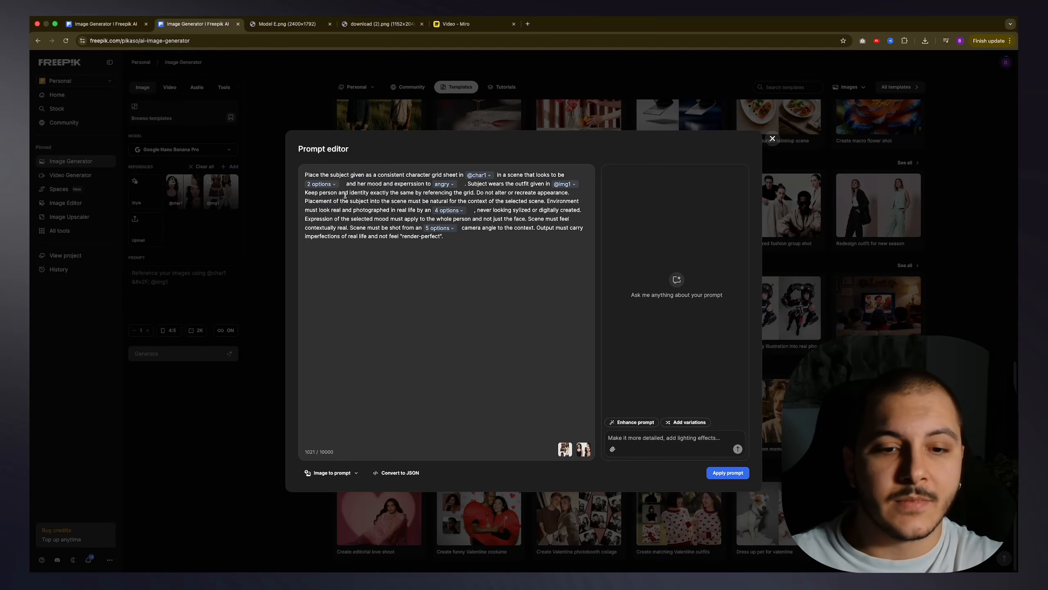
# Step: Apply the edited prompt, check its option lists in the prompt field, and generate the image variations
pyautogui.click(732, 476)
pyautogui.scroll(-3, 165, 308)
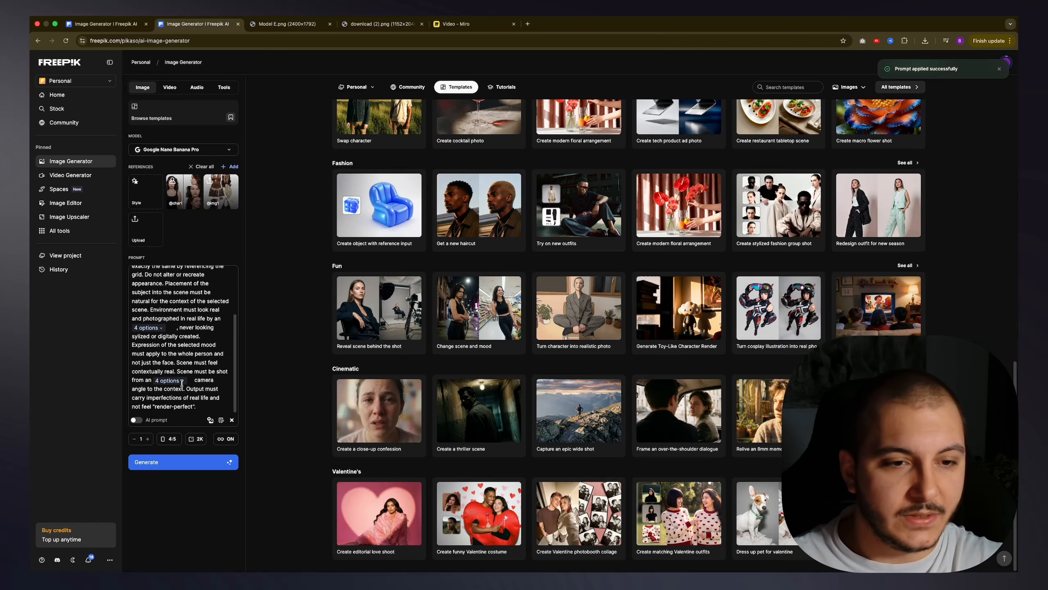
pyautogui.scroll(3, 158, 334)
pyautogui.click(157, 303)
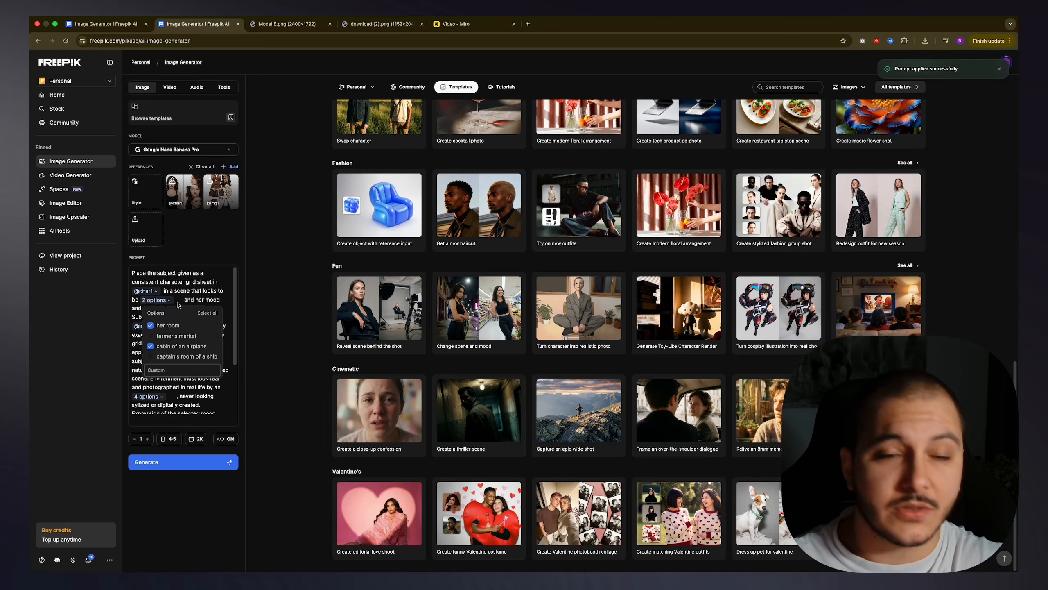
pyautogui.click(180, 395)
pyautogui.scroll(-3, 180, 395)
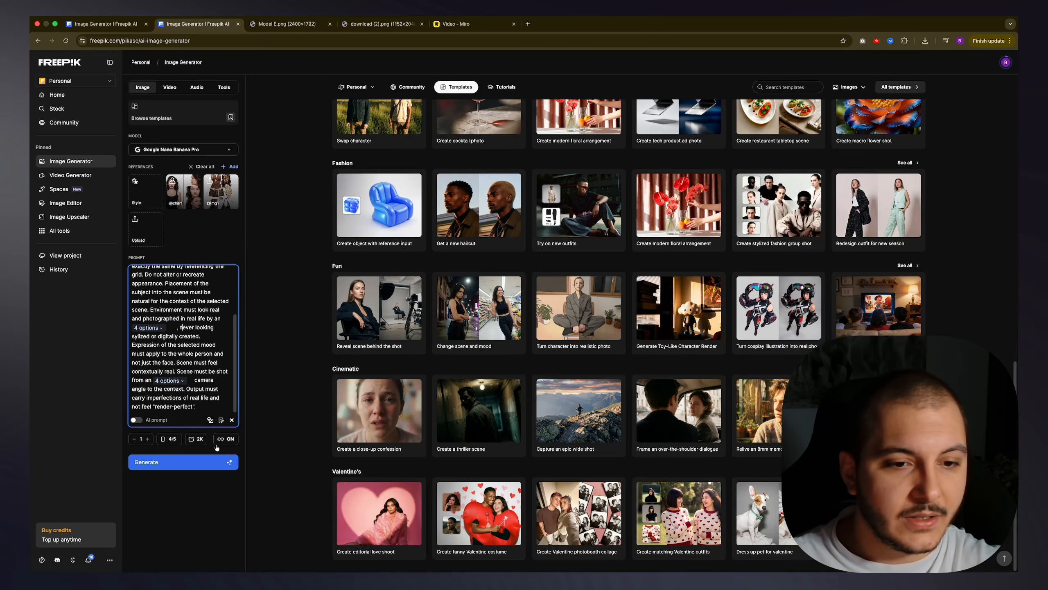
pyautogui.moveTo(223, 446)
pyautogui.click(187, 465)
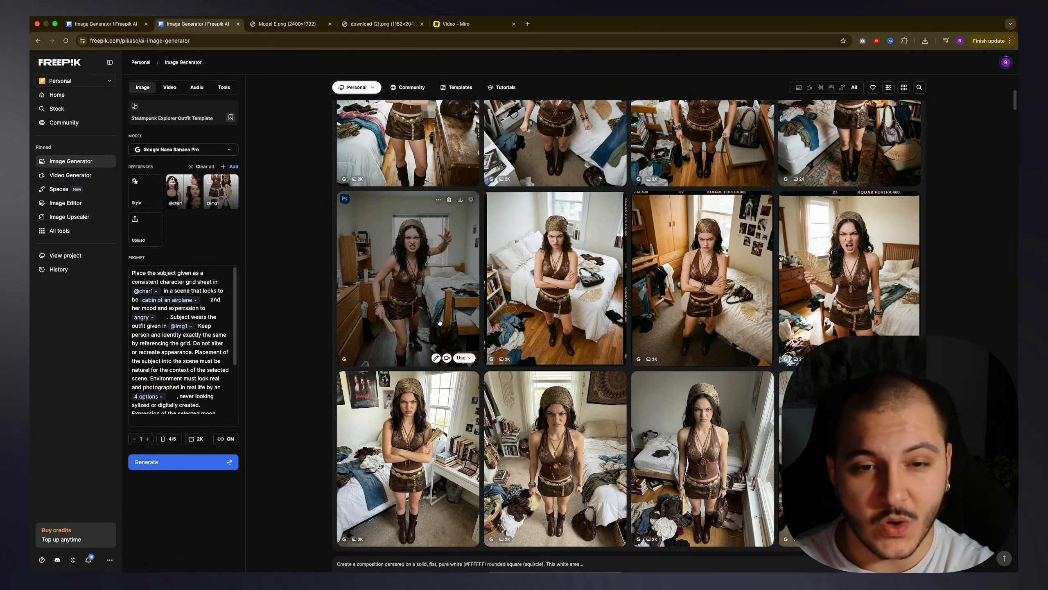
# Step: Look over the generation progress and the finished bedroom images of the angry character in the personal gallery
pyautogui.scroll(2, 448, 324)
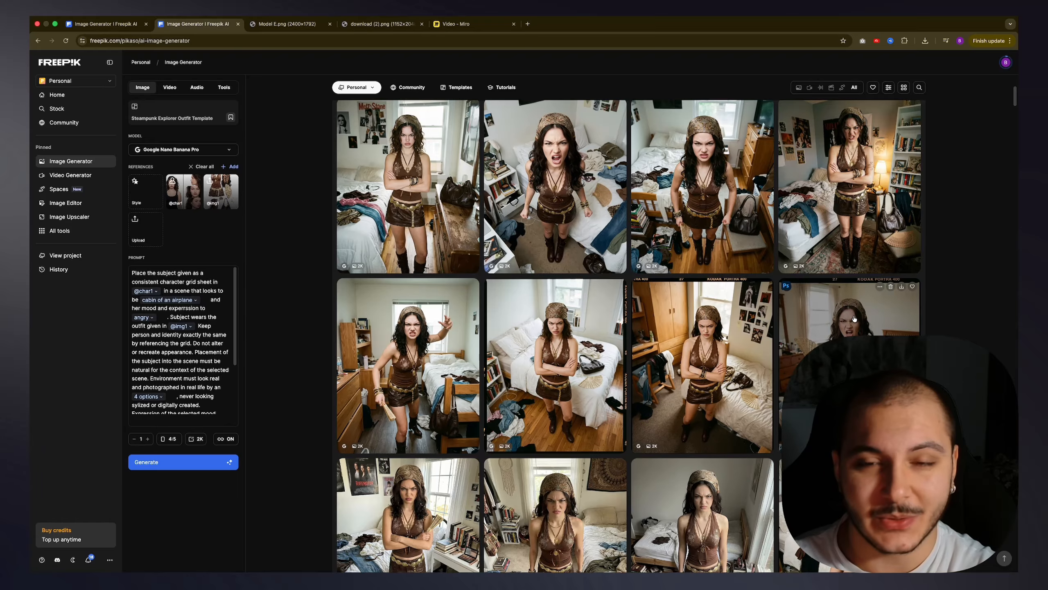
pyautogui.scroll(5, 855, 321)
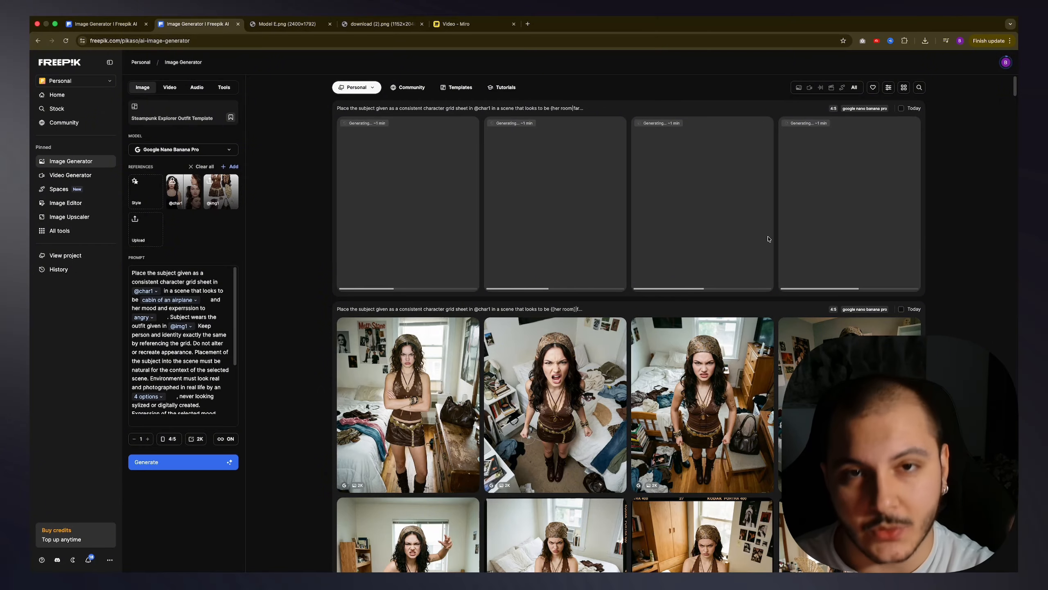
pyautogui.scroll(-5, 768, 258)
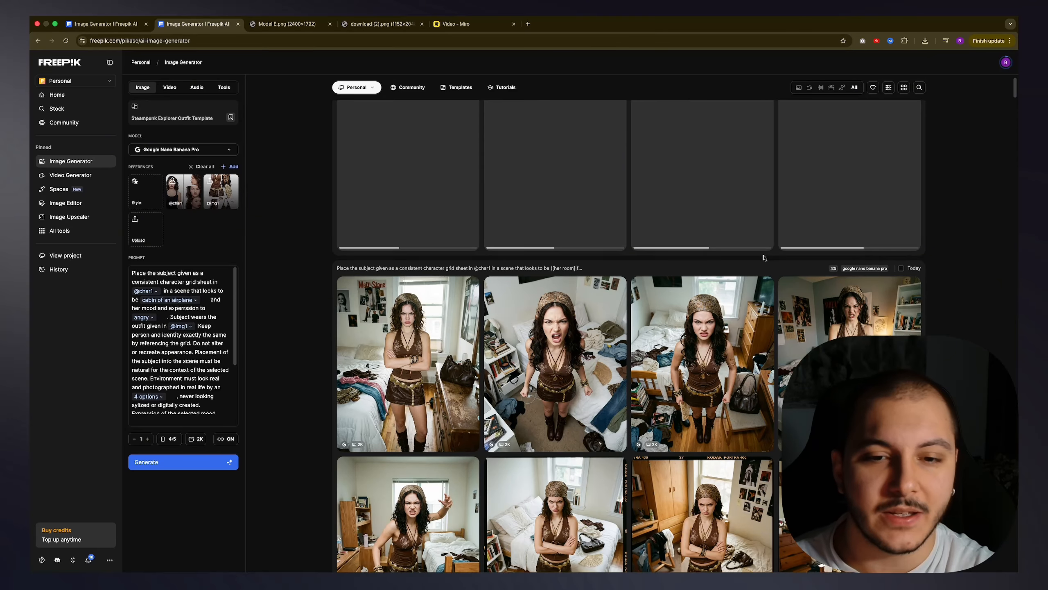
pyautogui.scroll(-2, 760, 259)
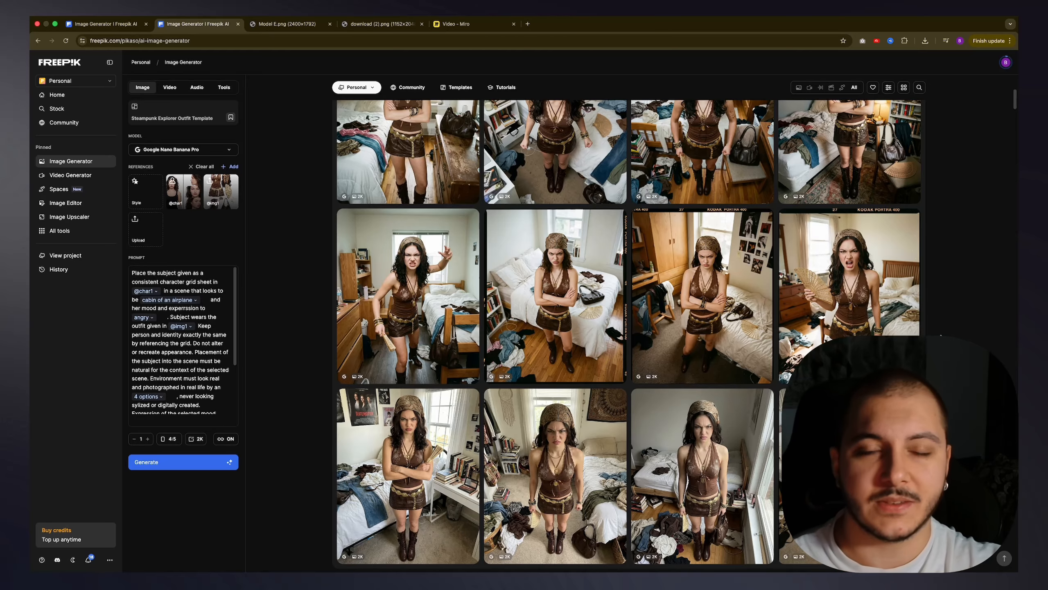
pyautogui.moveTo(902, 336)
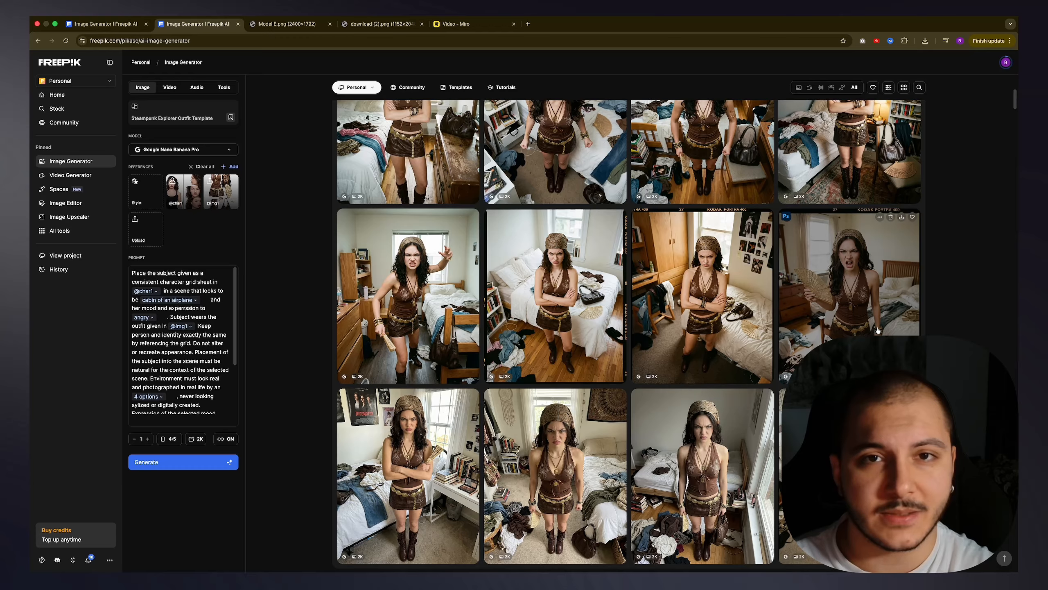
pyautogui.scroll(-3, 880, 328)
pyautogui.scroll(3, 880, 328)
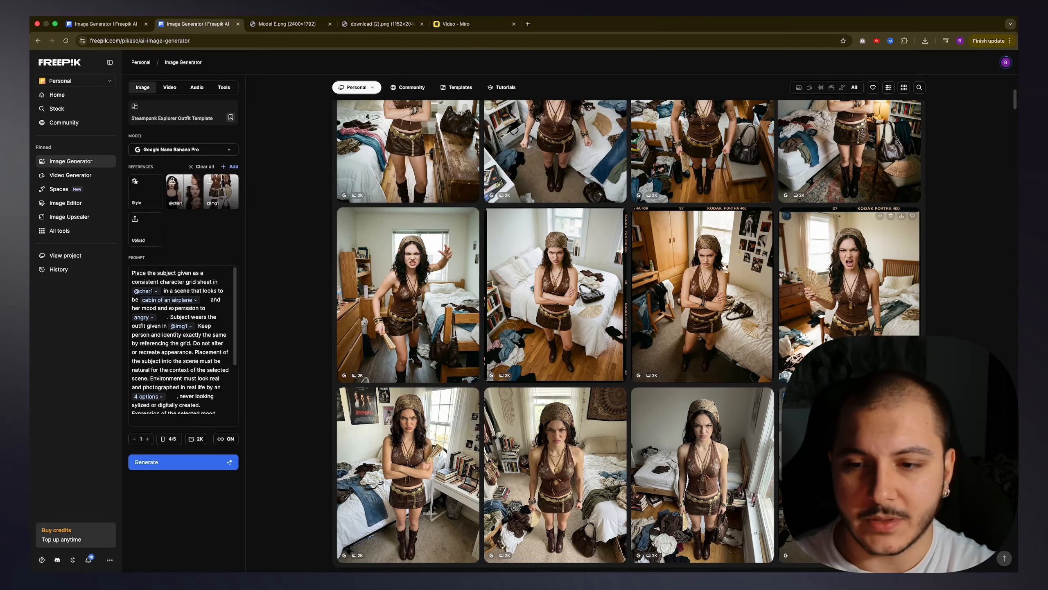
# Step: Open a generated bedroom image in the viewer and read the full prompts of successive images for camera and angle
pyautogui.click(852, 438)
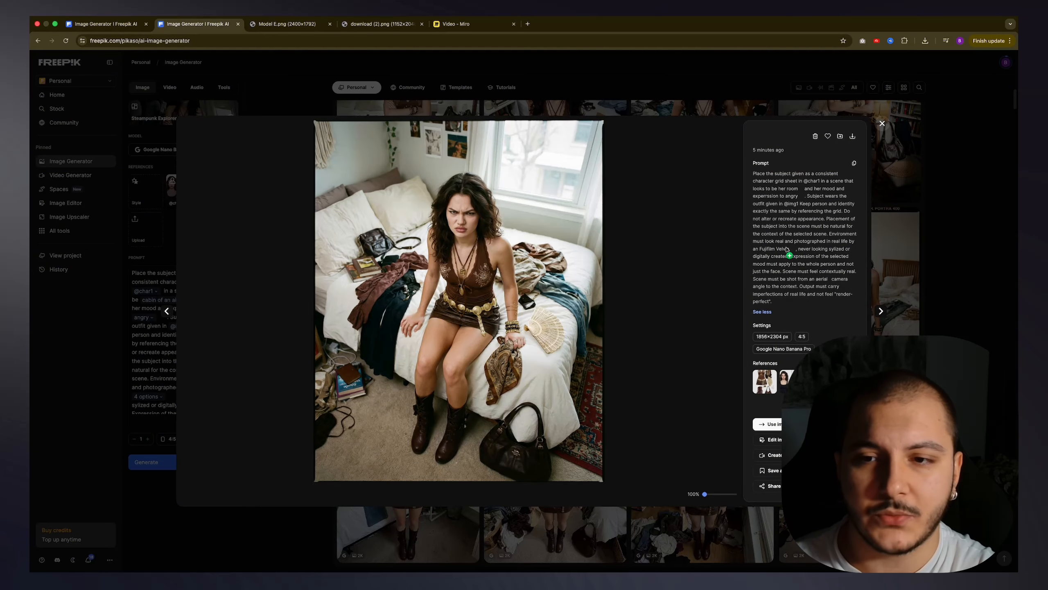
pyautogui.click(808, 251)
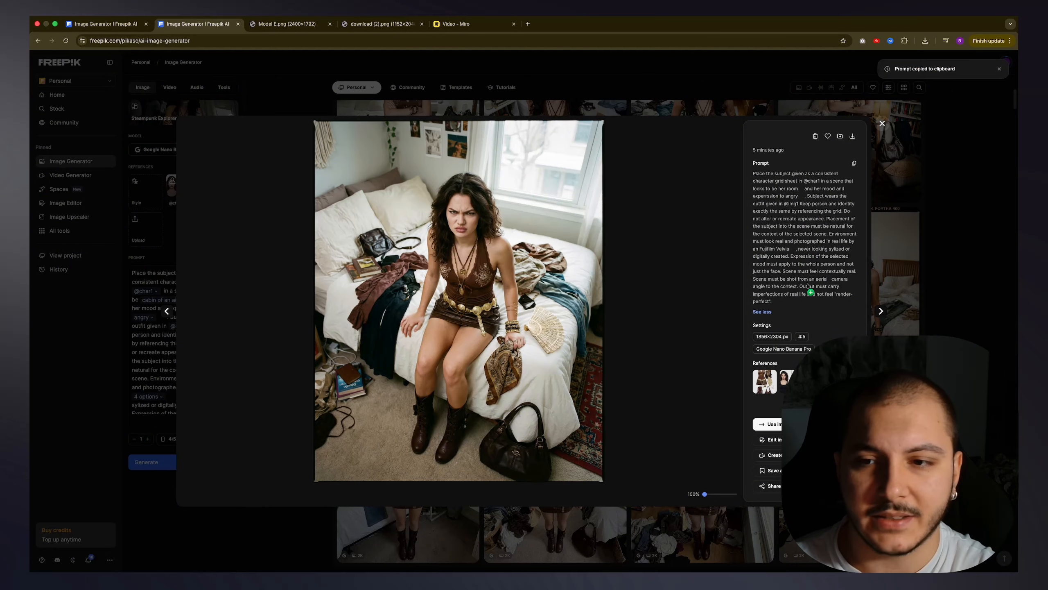
pyautogui.press('Right')
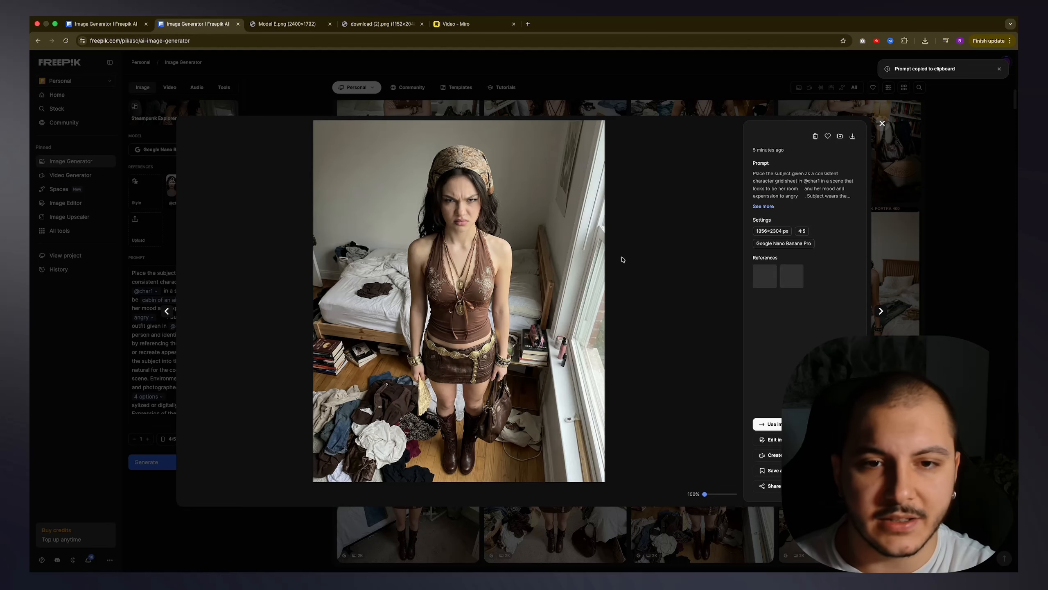
pyautogui.click(764, 206)
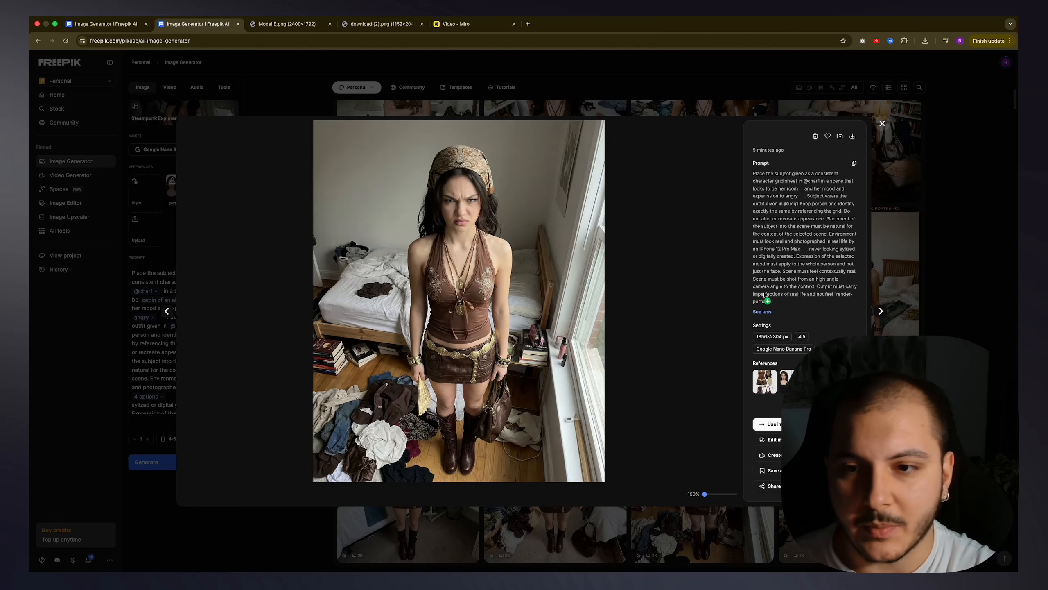
pyautogui.press('Right')
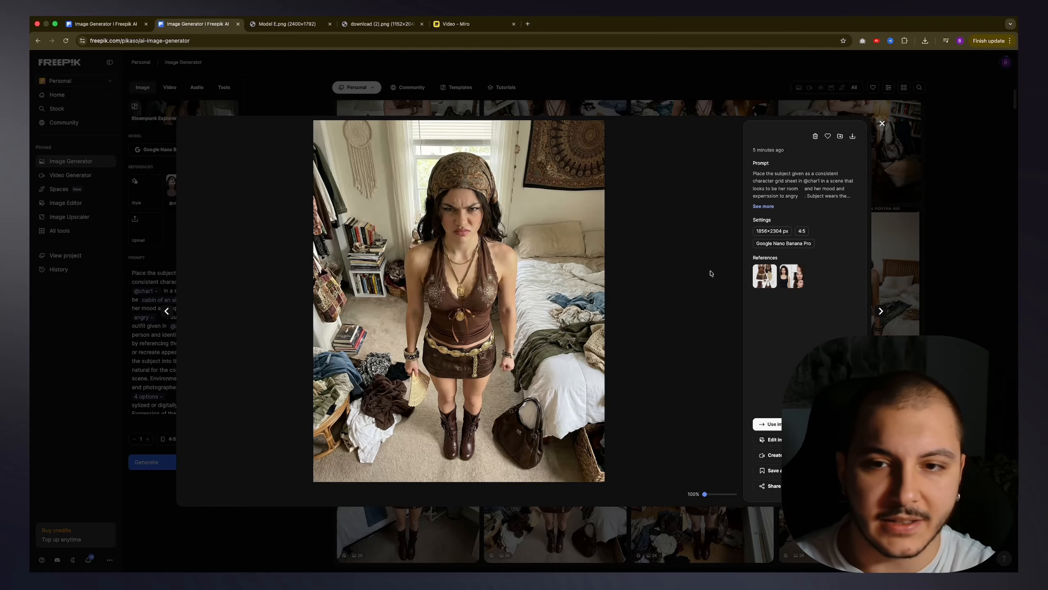
pyautogui.click(764, 206)
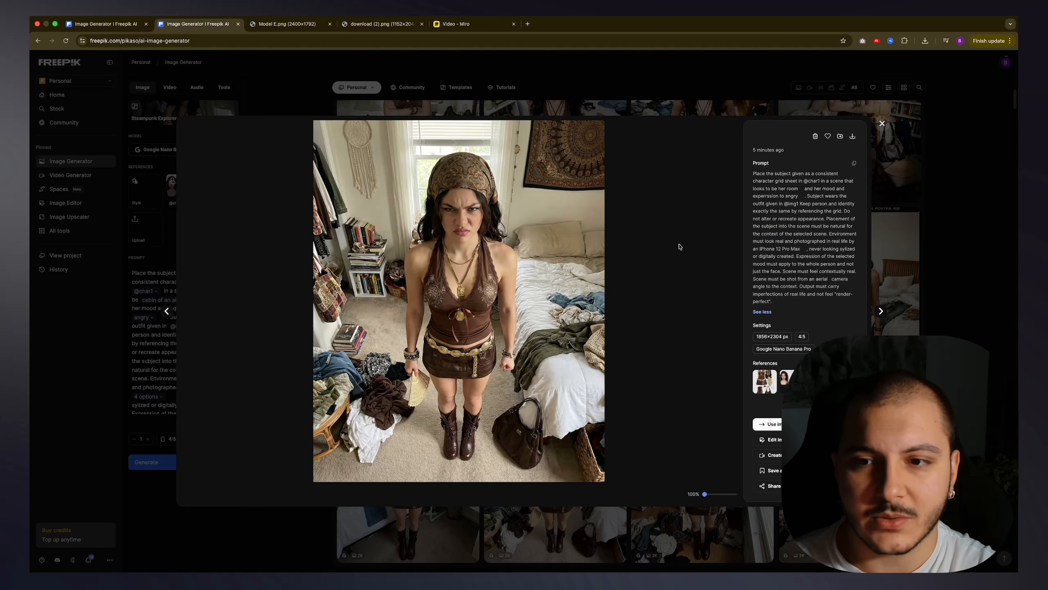
pyautogui.press('Right')
pyautogui.press('Right')
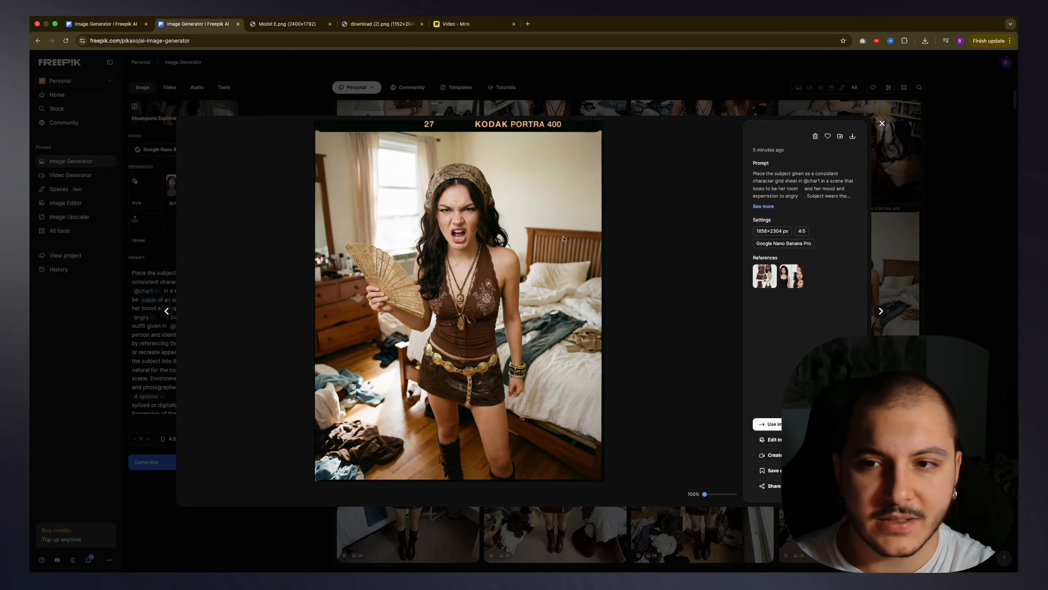
pyautogui.click(763, 207)
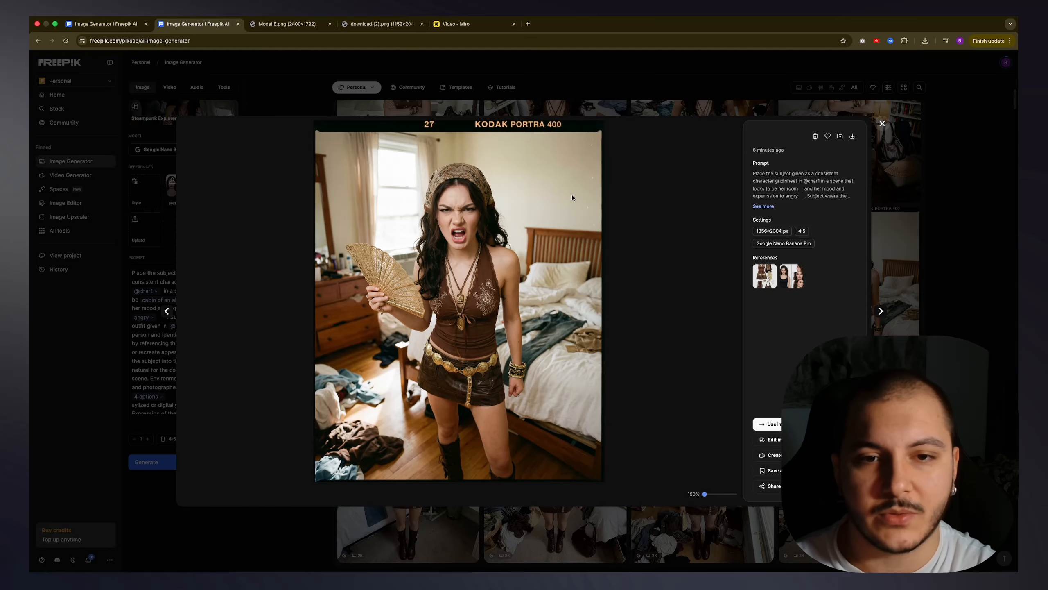
# Step: Flip back and forth between the Kodak Portra 400 bedroom images to compare their framing and film look
pyautogui.press('Left')
pyautogui.press('Right')
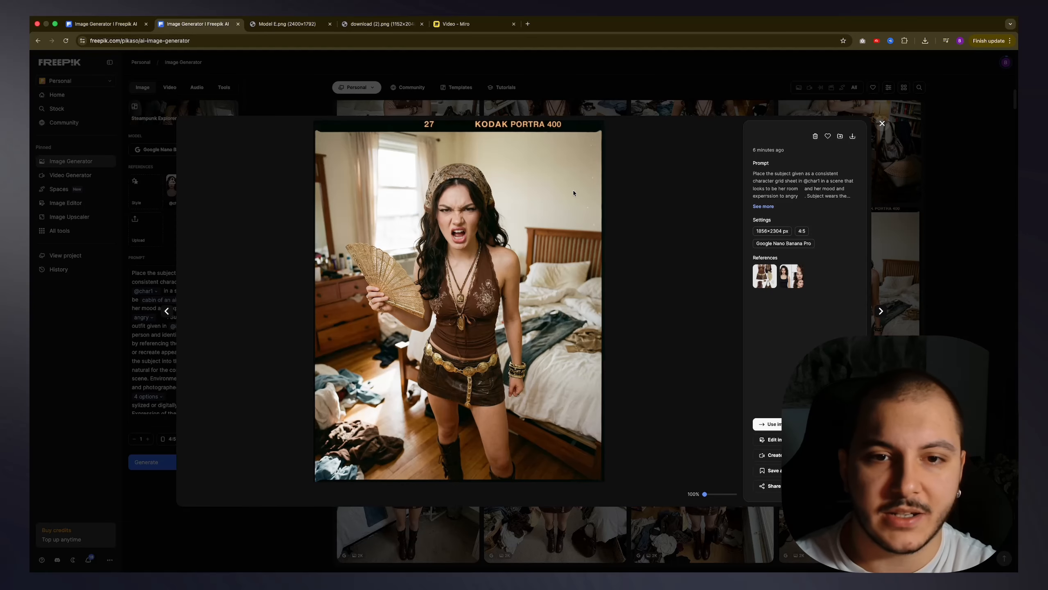
pyautogui.press('Left')
pyautogui.press('Right')
pyautogui.press('Left')
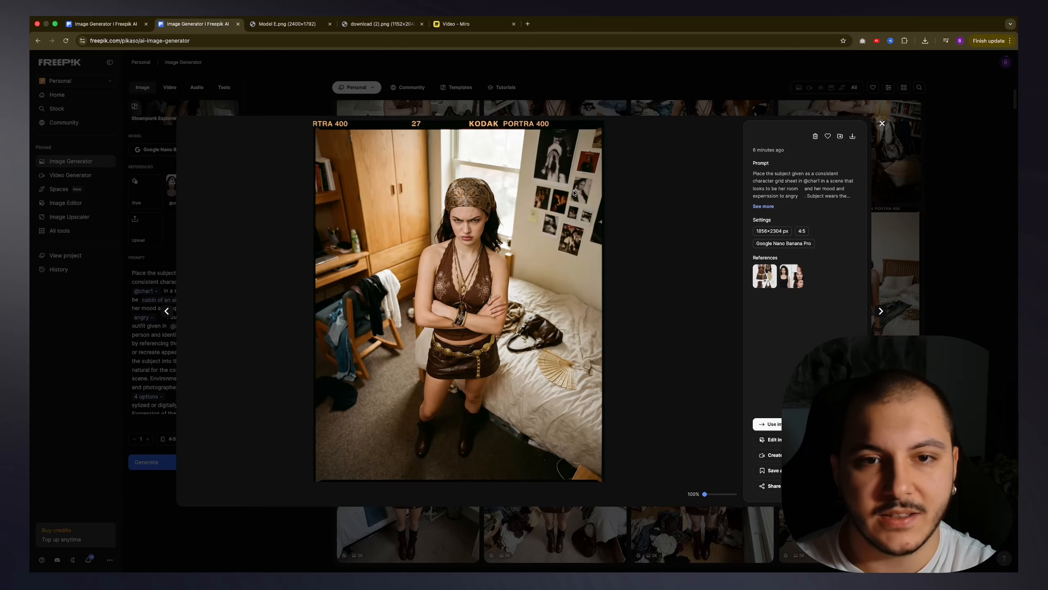
pyautogui.press('Right')
pyautogui.press('Right')
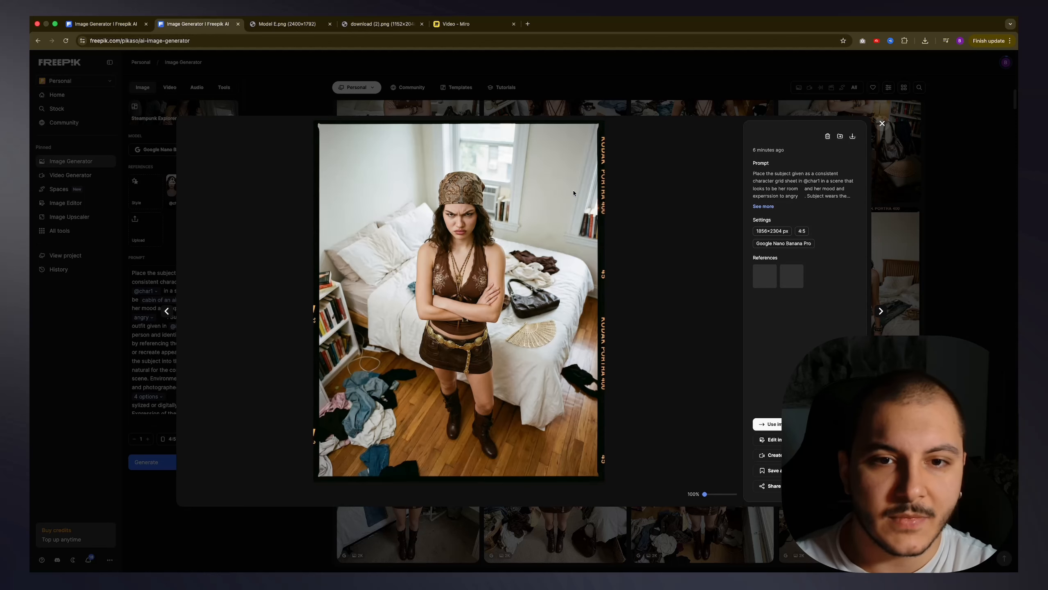
# Step: Step through the other angry bedroom images to compare the character's poses, expressions and camera angles
pyautogui.press('Left')
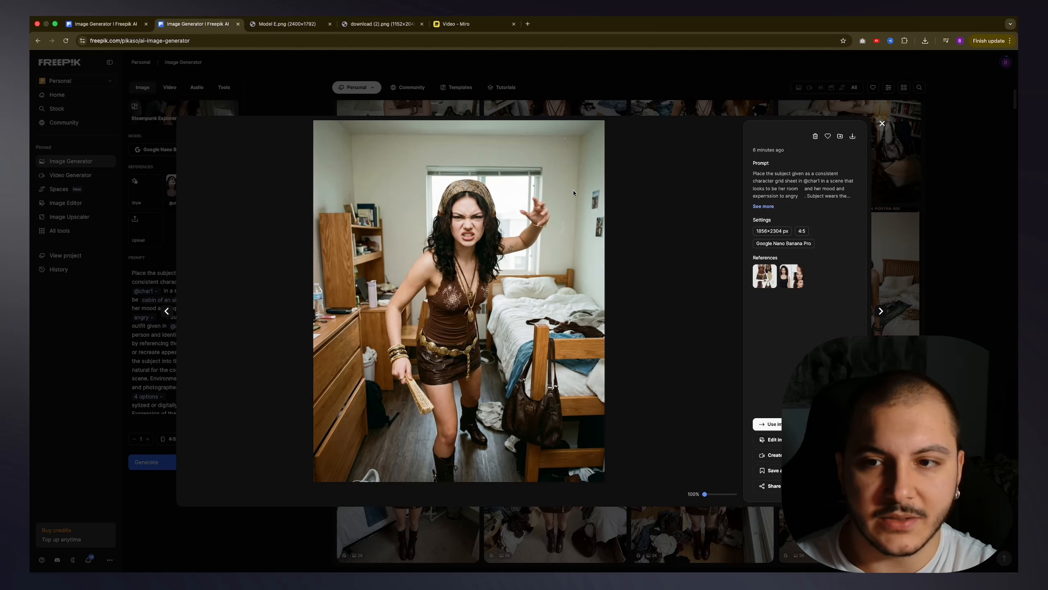
pyautogui.press('Left')
pyautogui.press('Right')
pyautogui.press('Left')
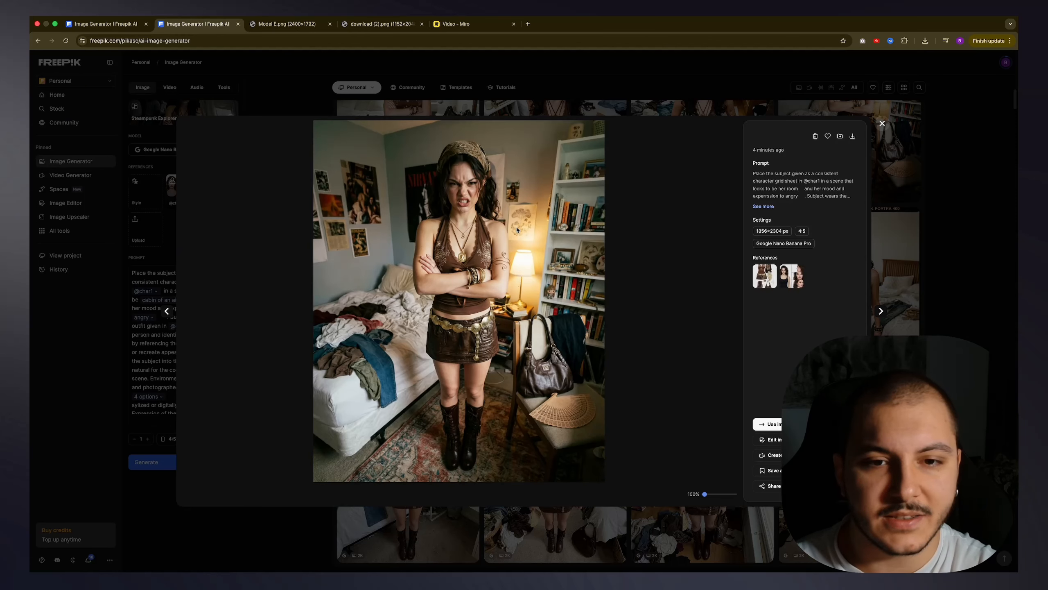
pyautogui.press('Left')
pyautogui.press('Left')
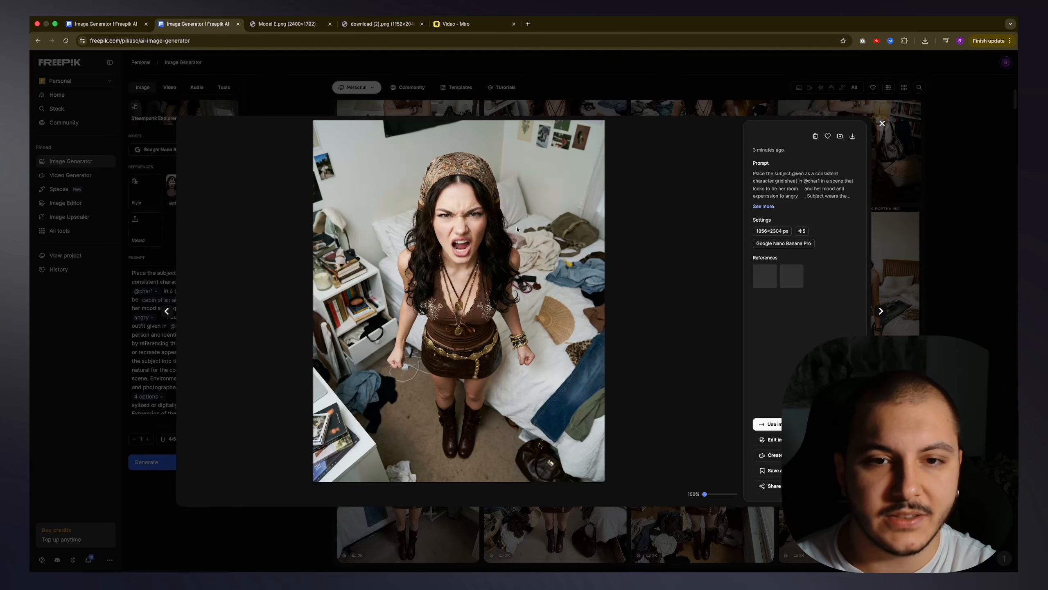
pyautogui.press('Right')
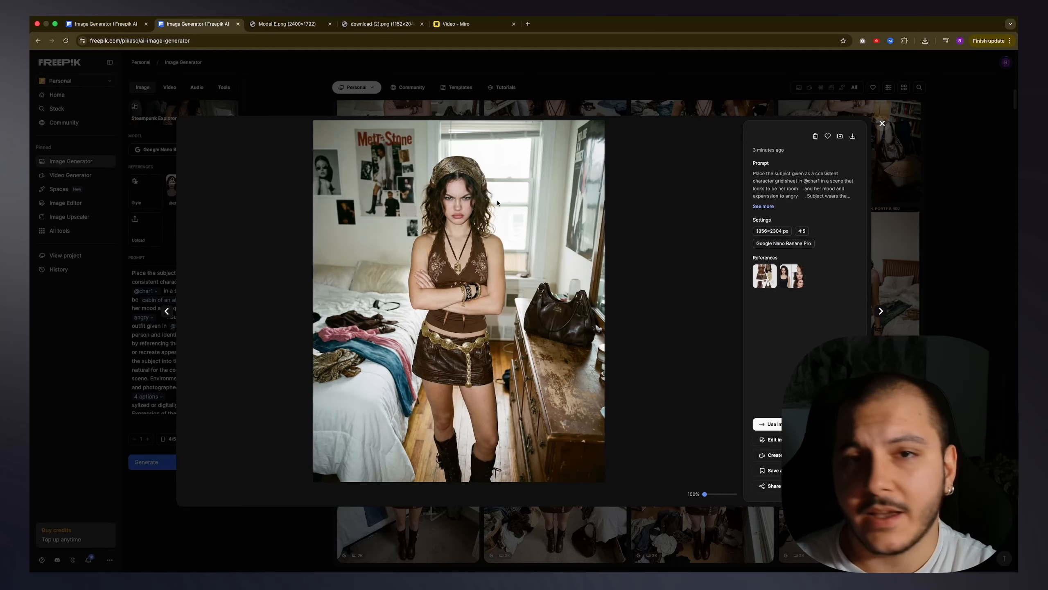
# Step: Examine the airplane cabin image by the window and read its full prompt for the camera angle and lens wording
pyautogui.press('Right')
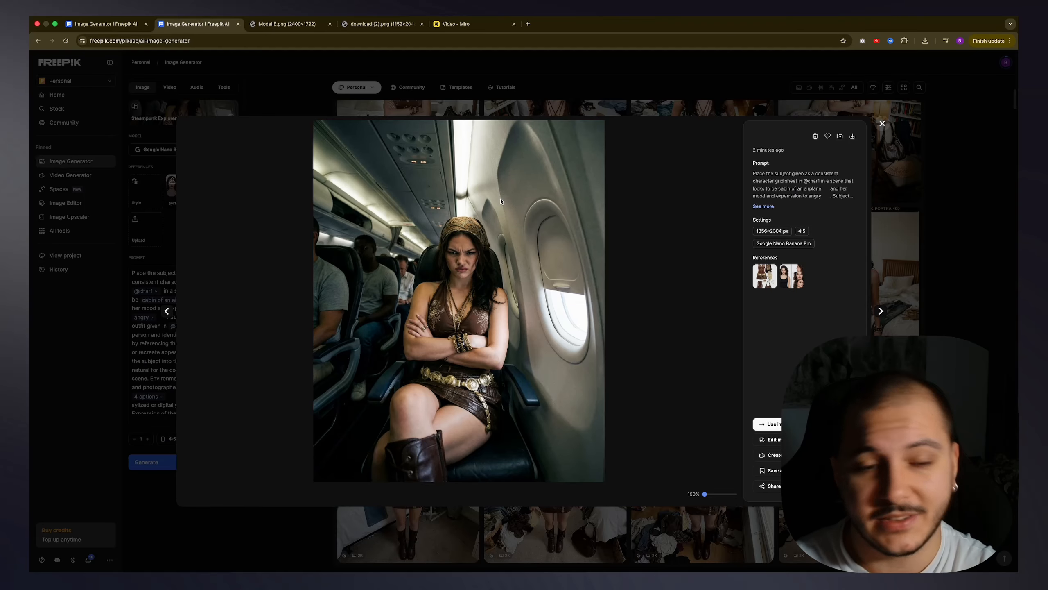
pyautogui.click(764, 205)
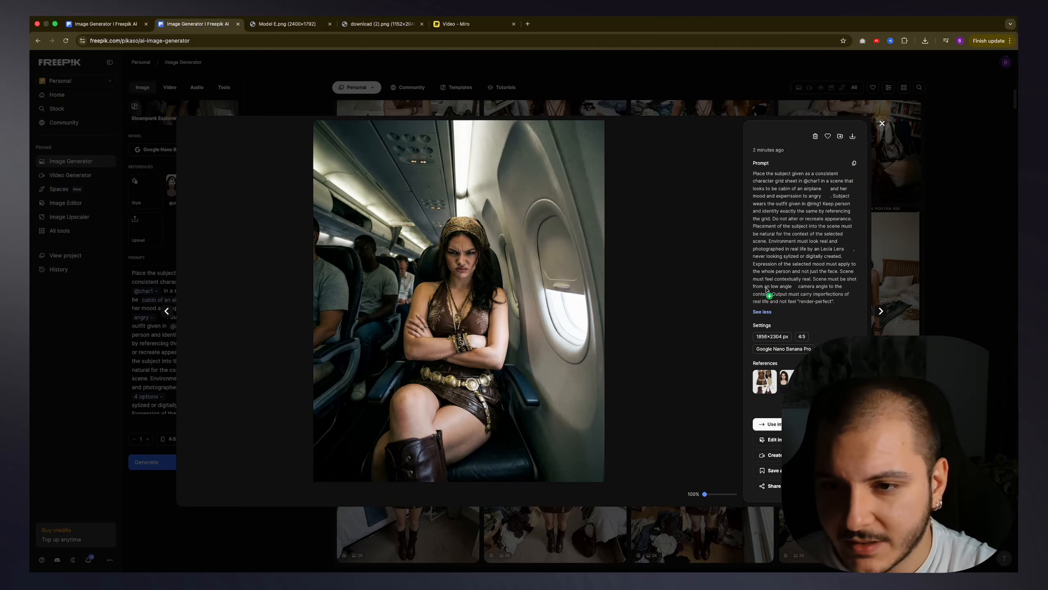
pyautogui.moveTo(766, 288); pyautogui.dragTo(795, 291)
pyautogui.click(763, 272)
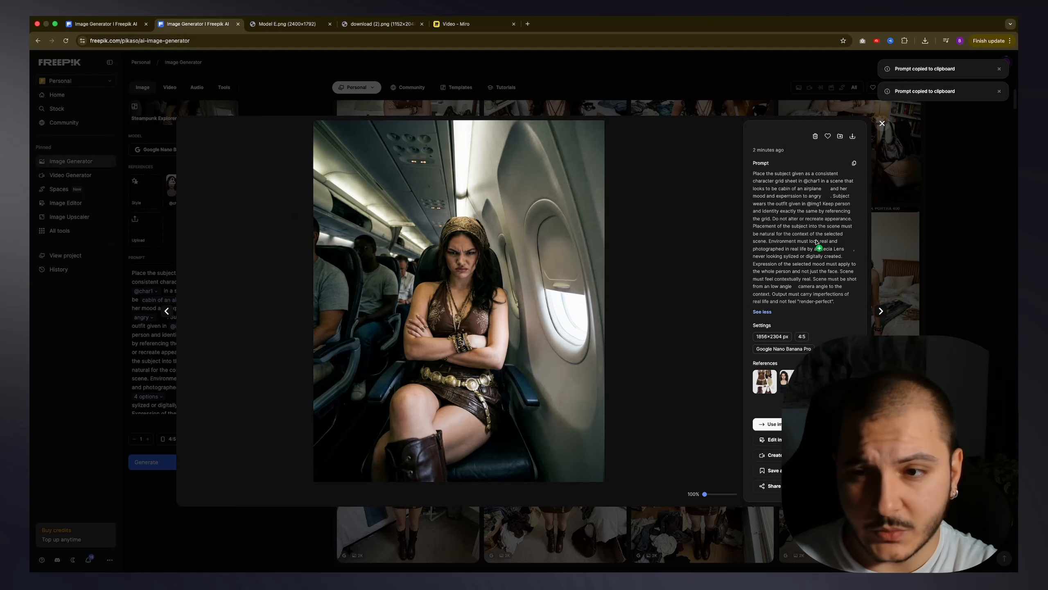
pyautogui.moveTo(816, 241); pyautogui.dragTo(838, 256)
pyautogui.click(824, 258)
# Step: View the airplane aisle image, expand its full prompt and highlight the camera angle wording
pyautogui.press('Right')
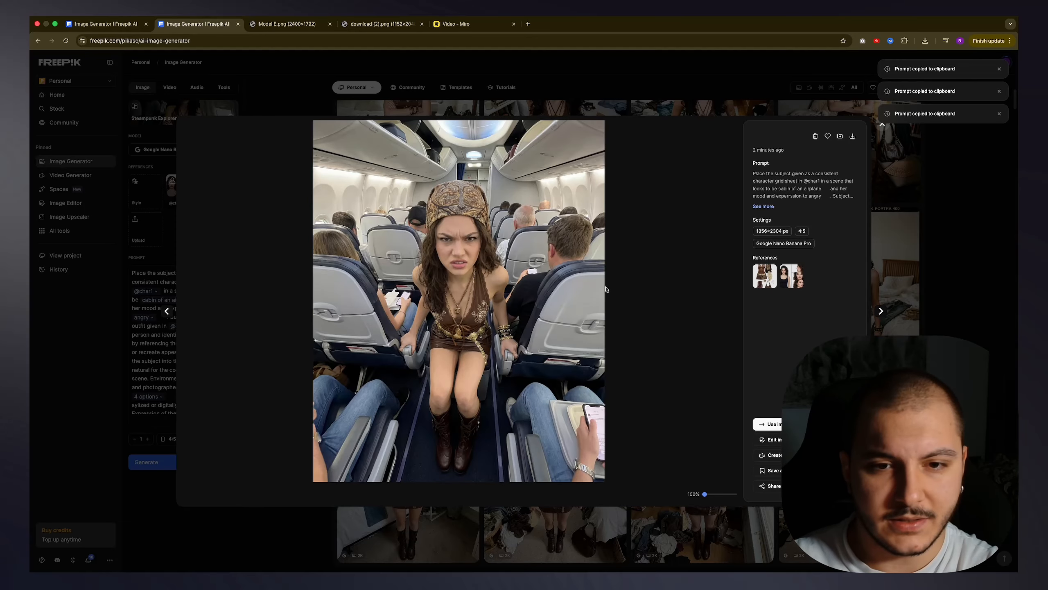
pyautogui.click(763, 206)
pyautogui.moveTo(816, 249); pyautogui.dragTo(821, 287)
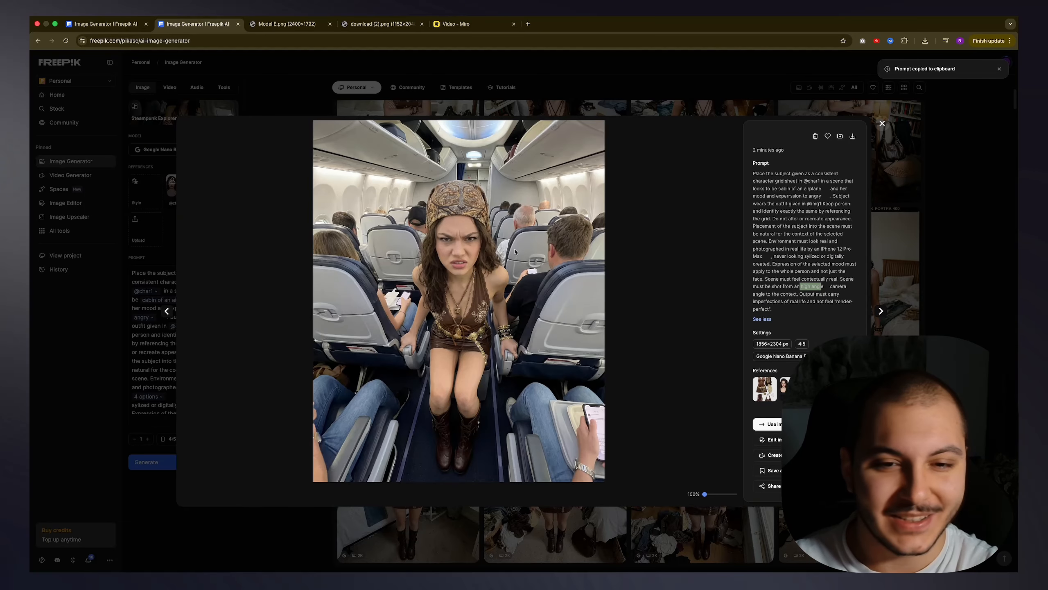
# Step: View the airplane image shot from above, expand its full prompt and highlight the iPhone 12 Pro Max and aerial camera angle wording
pyautogui.press('Right')
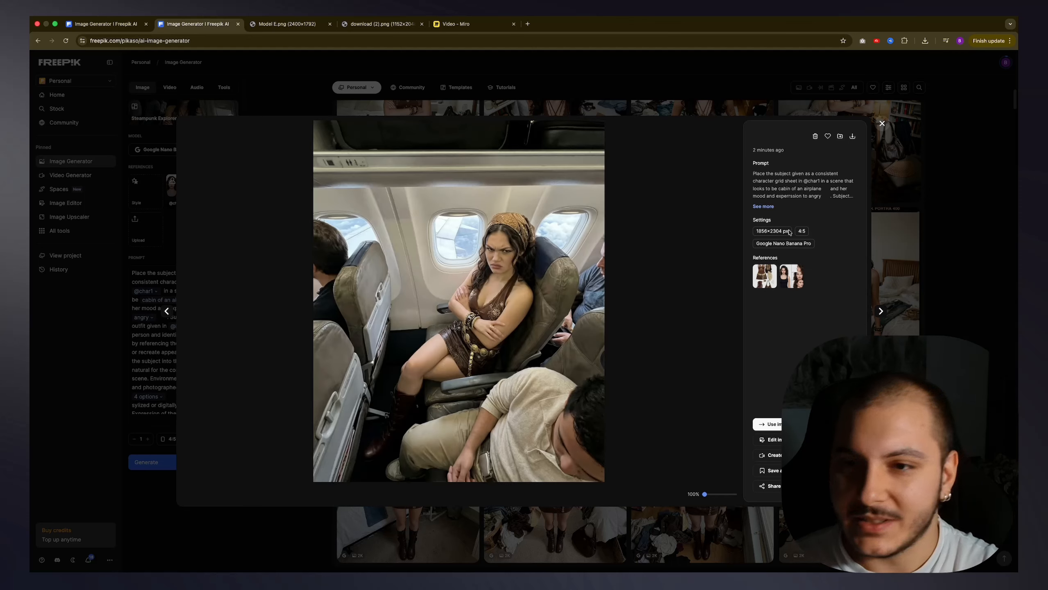
pyautogui.click(763, 206)
pyautogui.moveTo(823, 242); pyautogui.dragTo(768, 255)
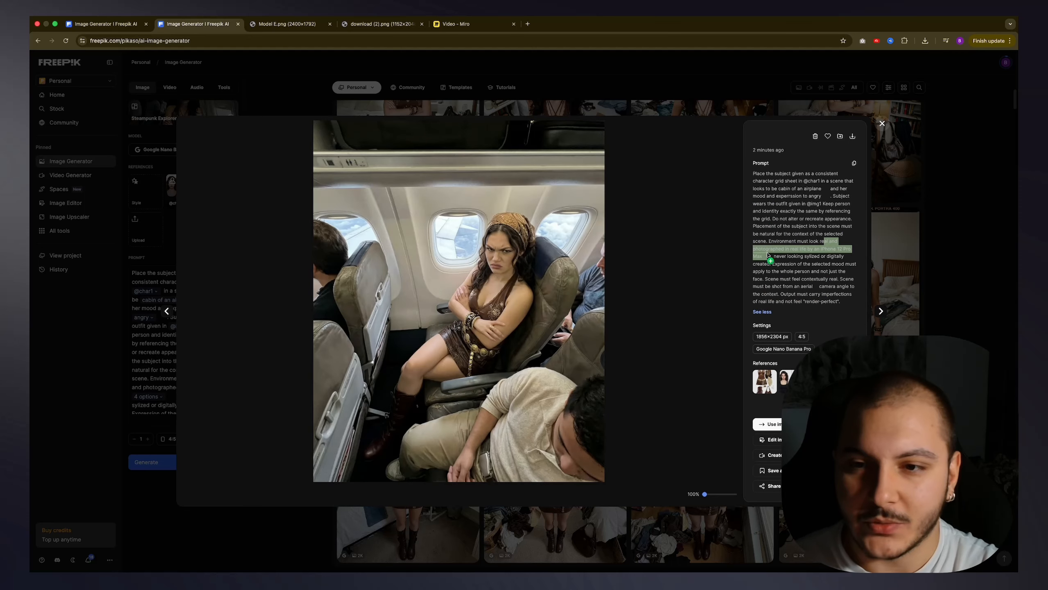
pyautogui.press('super+c')
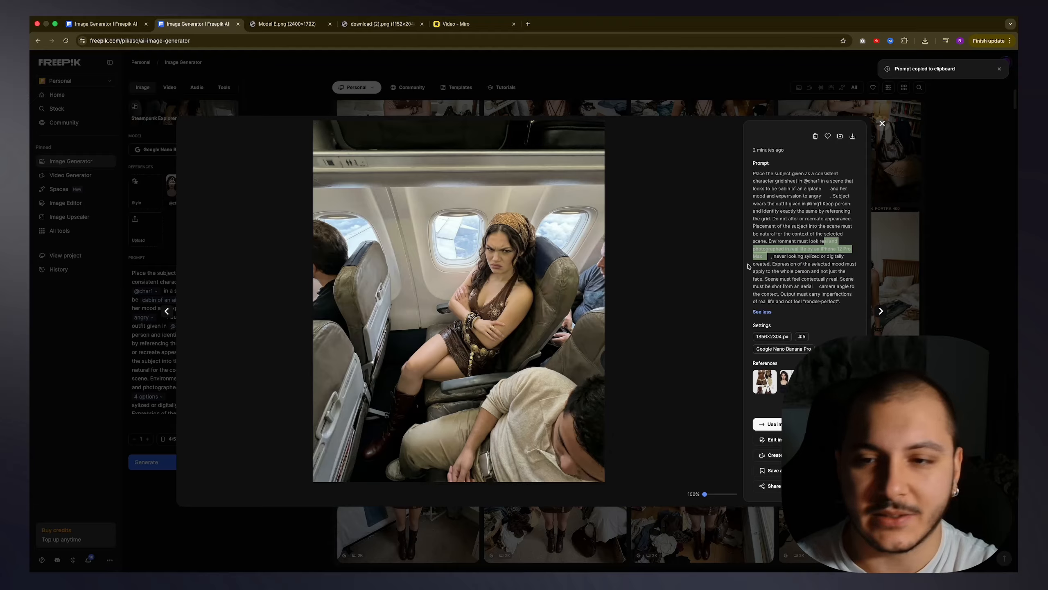
pyautogui.press('super+c')
pyautogui.moveTo(768, 286); pyautogui.dragTo(838, 289)
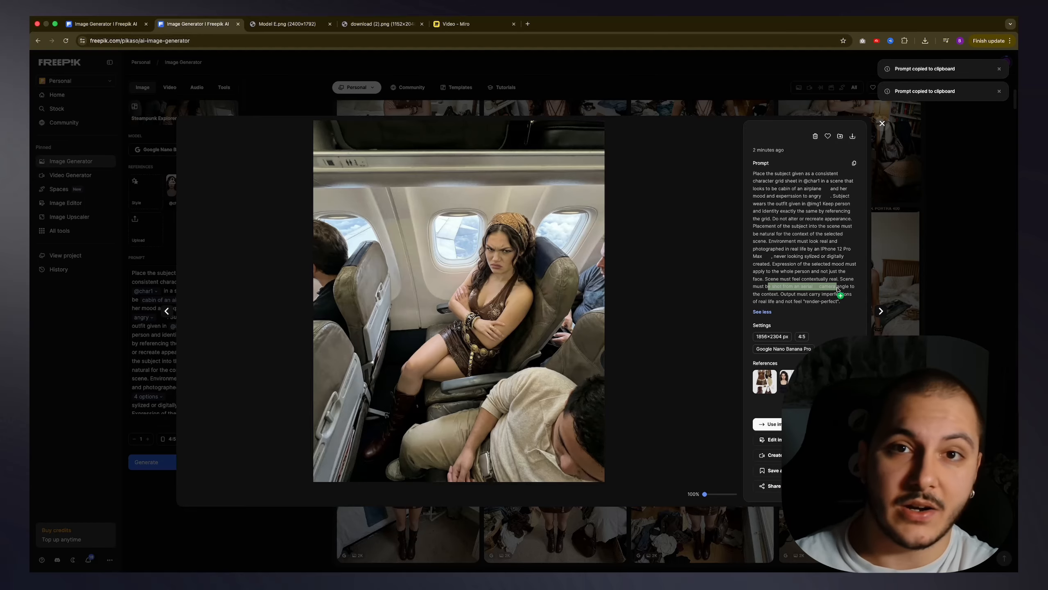
# Step: Examine the POV airplane image beside the window, read its full prompt for the camera angle wording, and close the image viewer
pyautogui.press('Left')
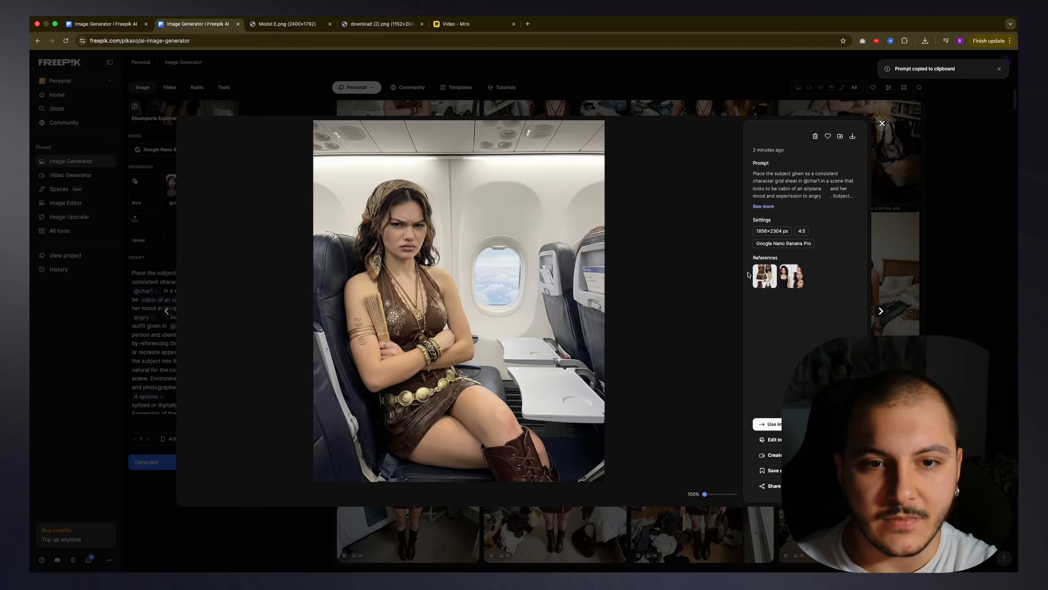
pyautogui.click(763, 206)
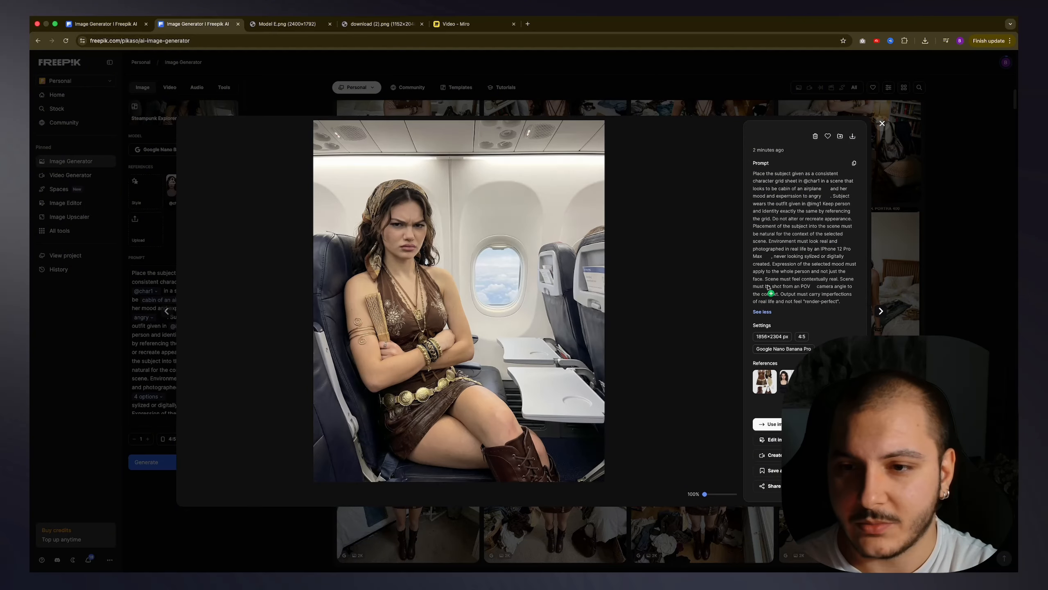
pyautogui.moveTo(817, 281); pyautogui.dragTo(849, 292)
pyautogui.click(847, 298)
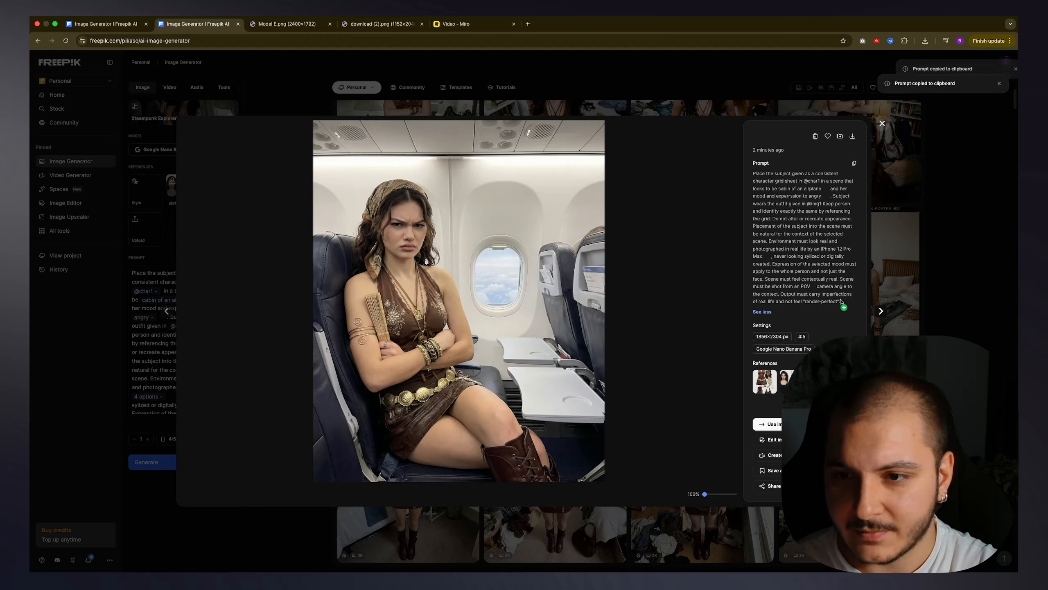
pyautogui.moveTo(760, 288); pyautogui.dragTo(822, 290)
pyautogui.click(790, 289)
pyautogui.click(821, 290)
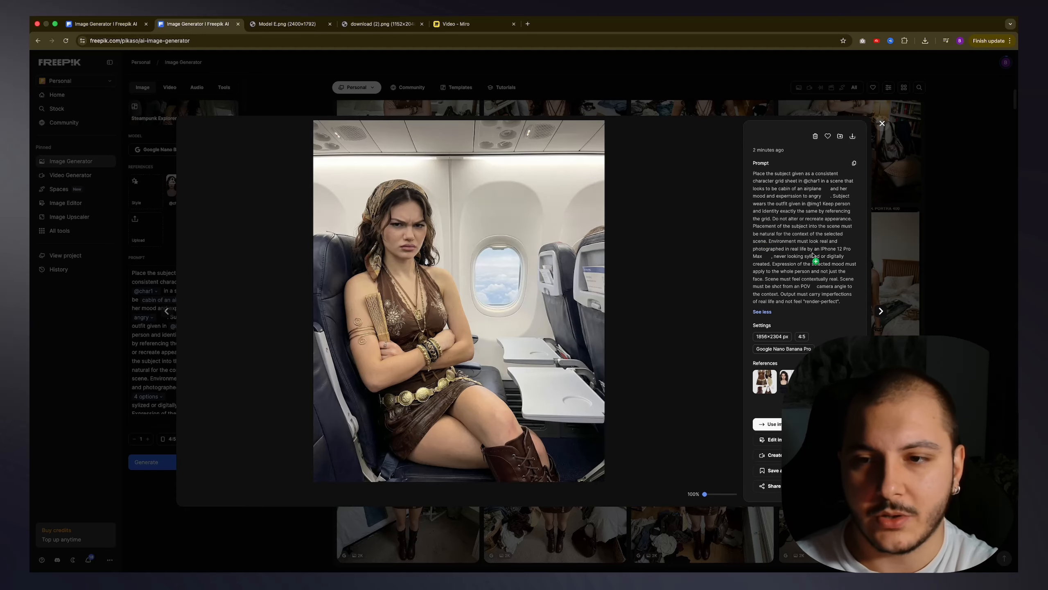
pyautogui.press('Escape')
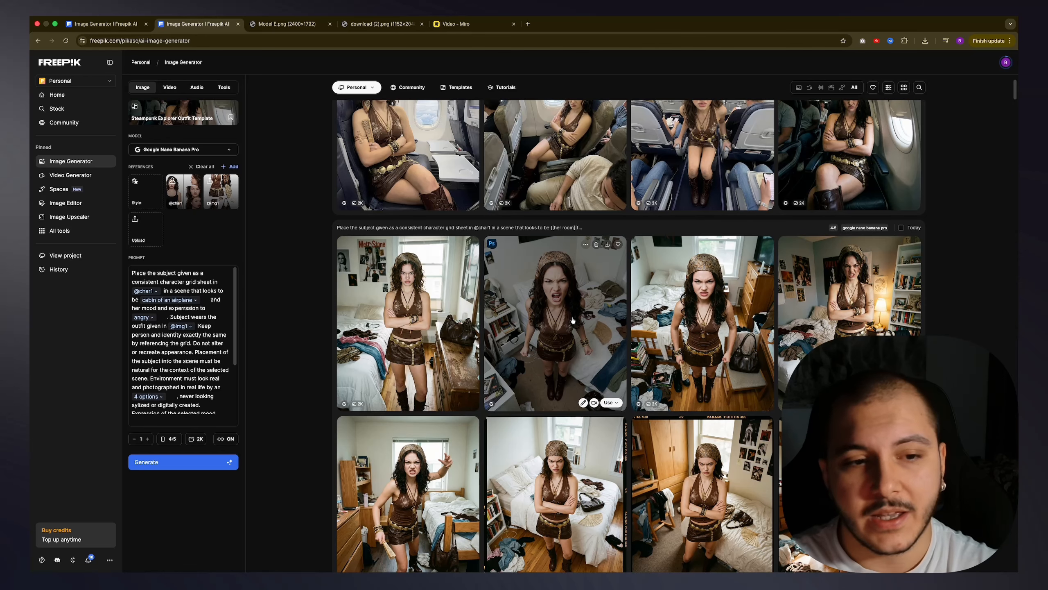
# Step: Activate the image generation prompt for editing
pyautogui.click(221, 423)
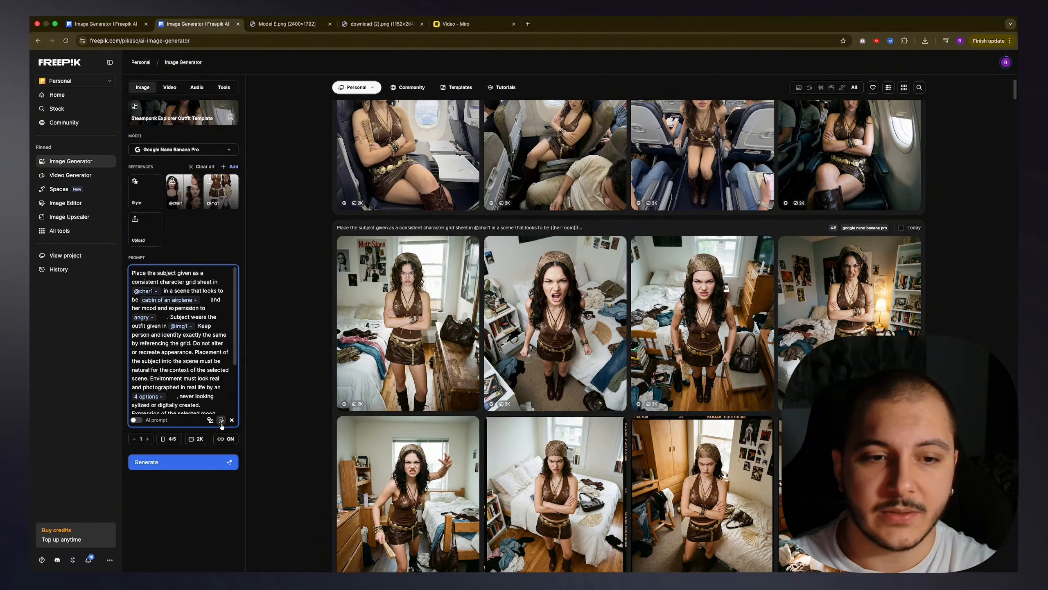